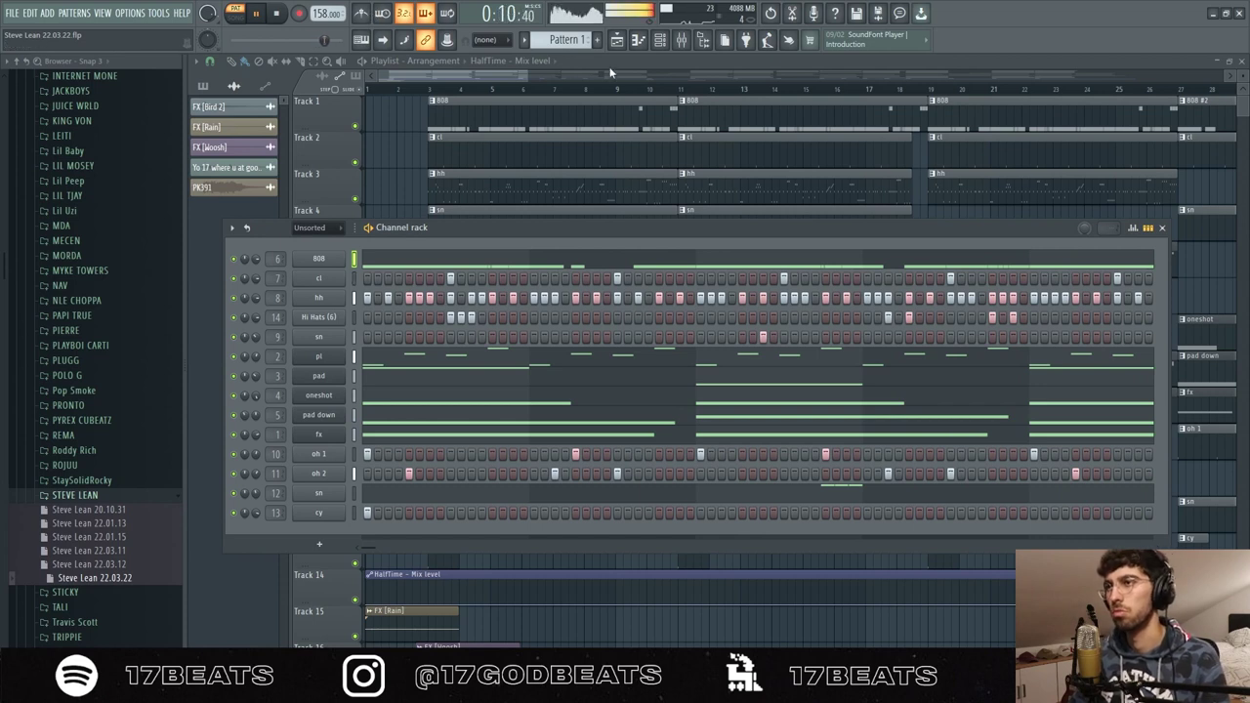
Stop the song and audition the pl pluck melody on its own across the full pattern in the piano roll.
key(space)
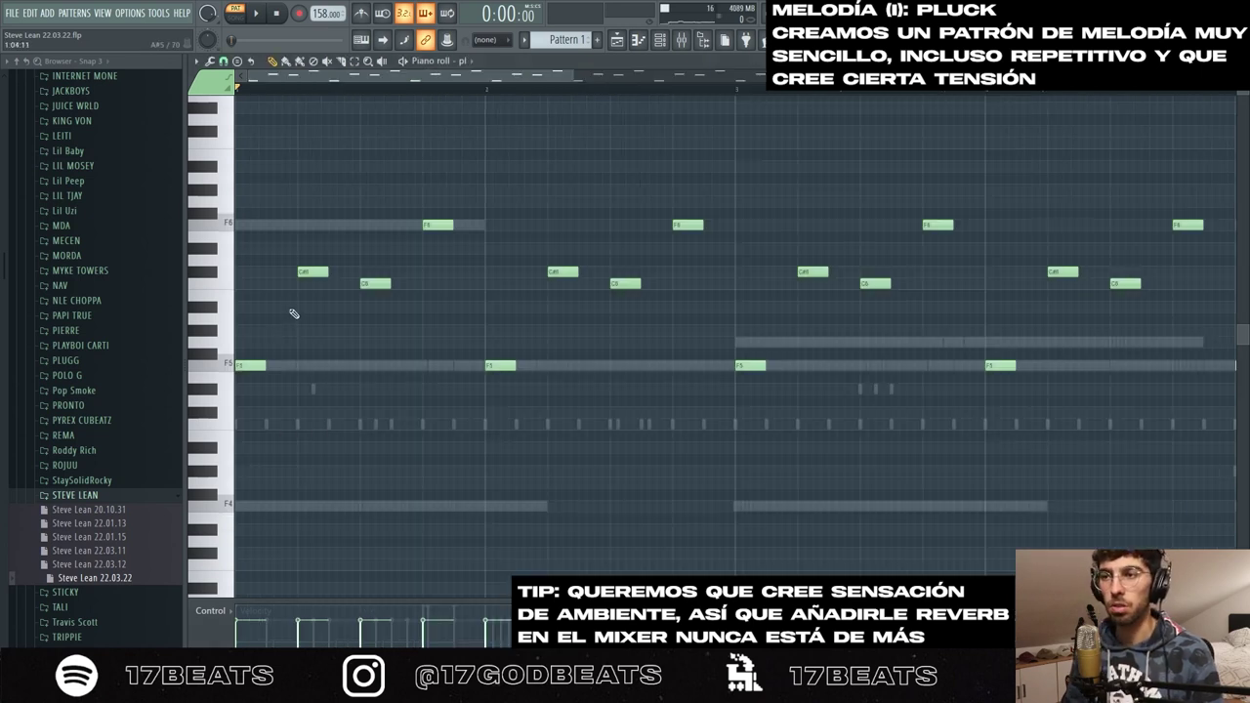
key(space)
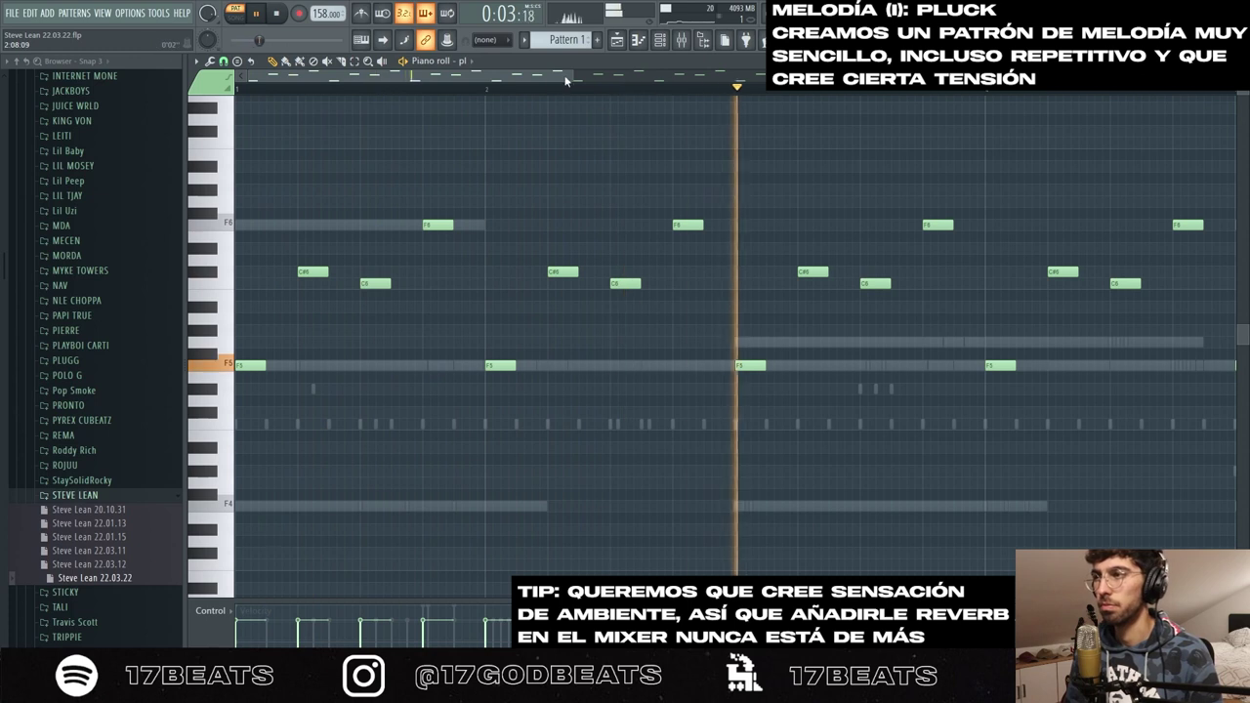
drag(670, 73, 1055, 98)
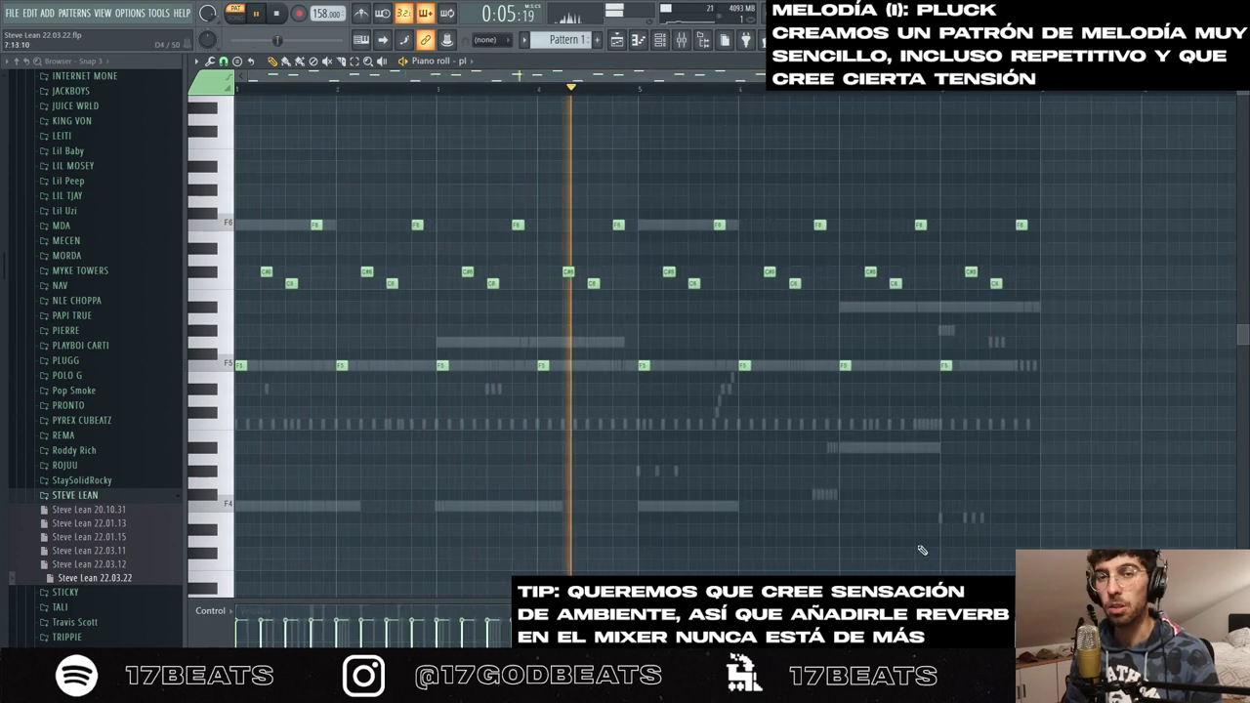
key(space)
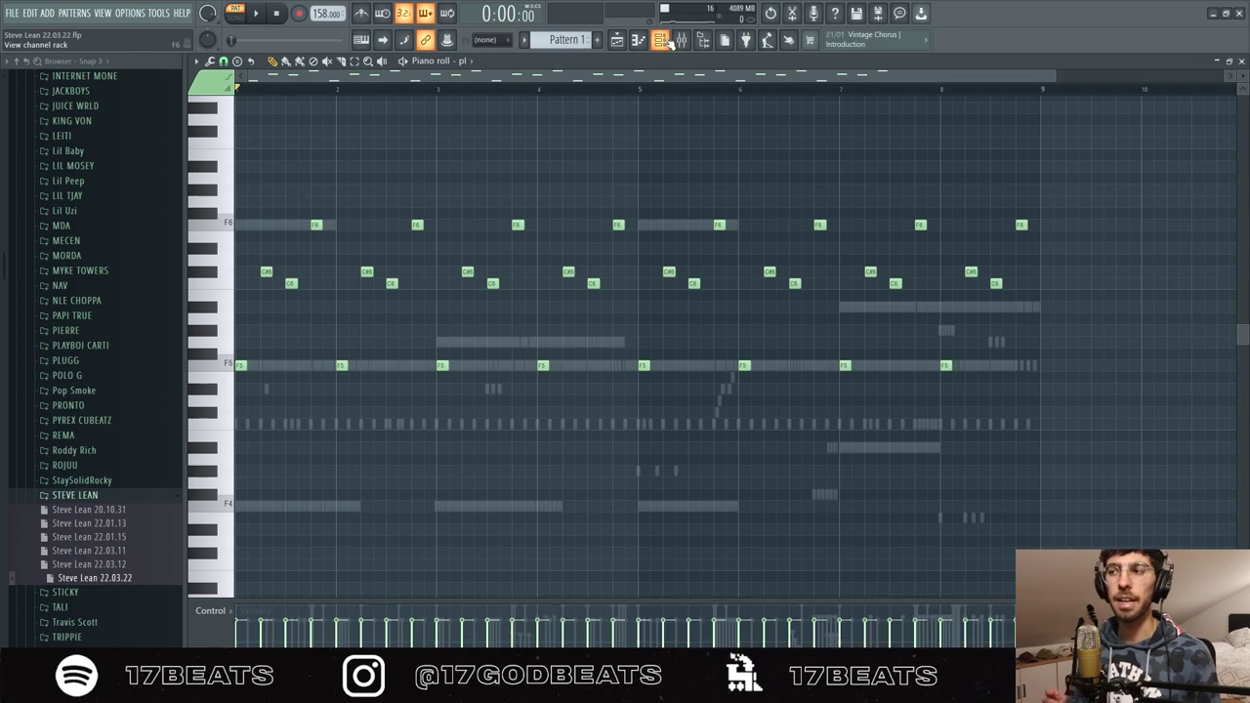
Highlight the C#6 and C6 note pairs in the first two bars of the pluck melody.
drag(270, 251, 321, 316)
drag(265, 257, 335, 319)
drag(362, 260, 412, 297)
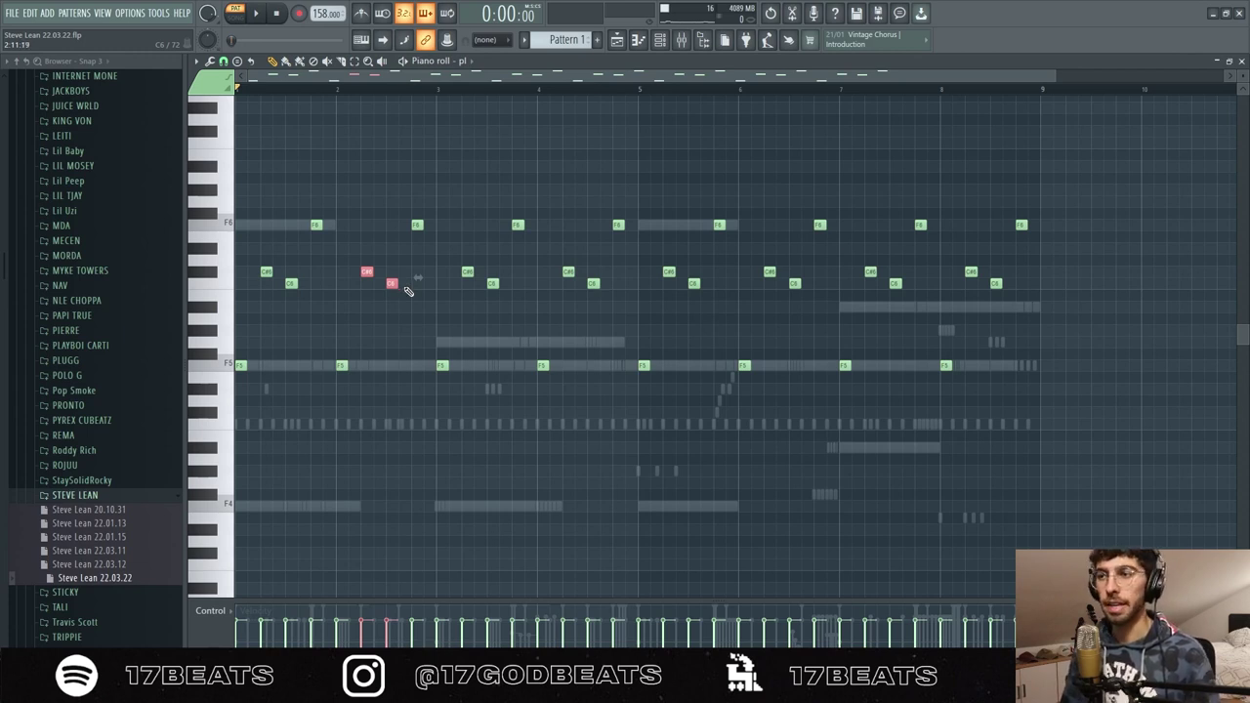
Examine the pad channel's notes in the piano roll, select its second and last notes in turn, and play it alone.
key(F6)
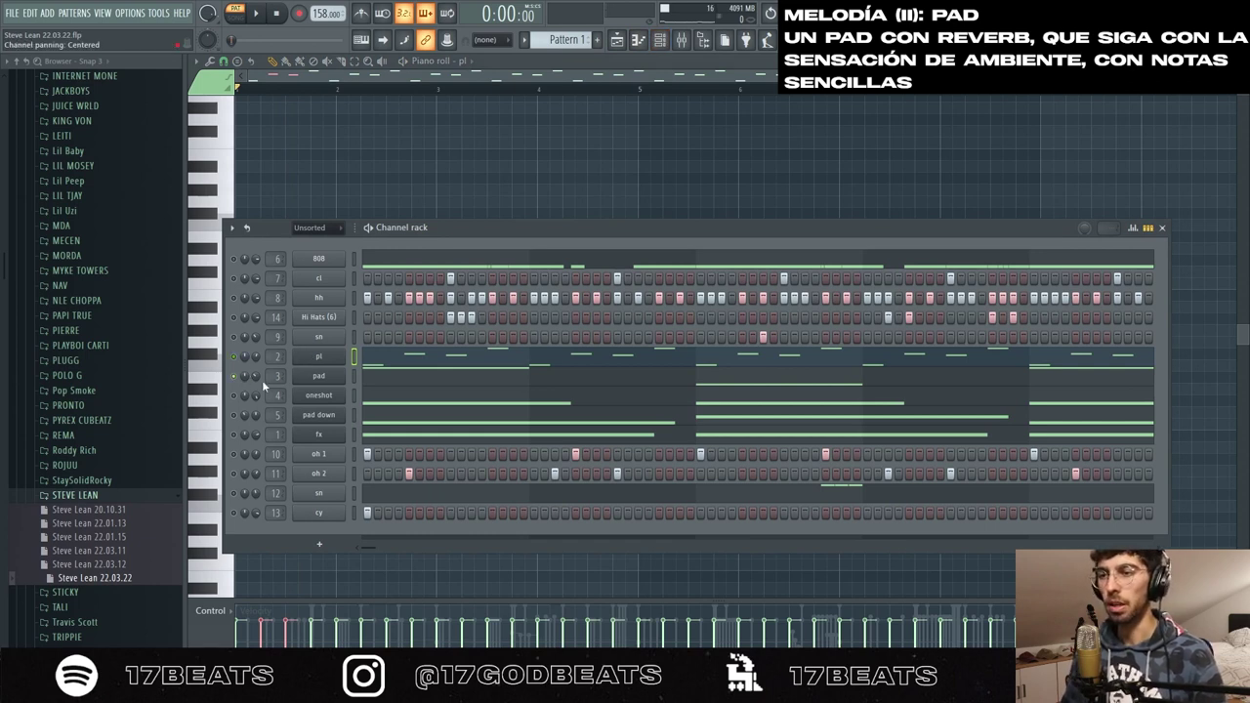
key(F6)
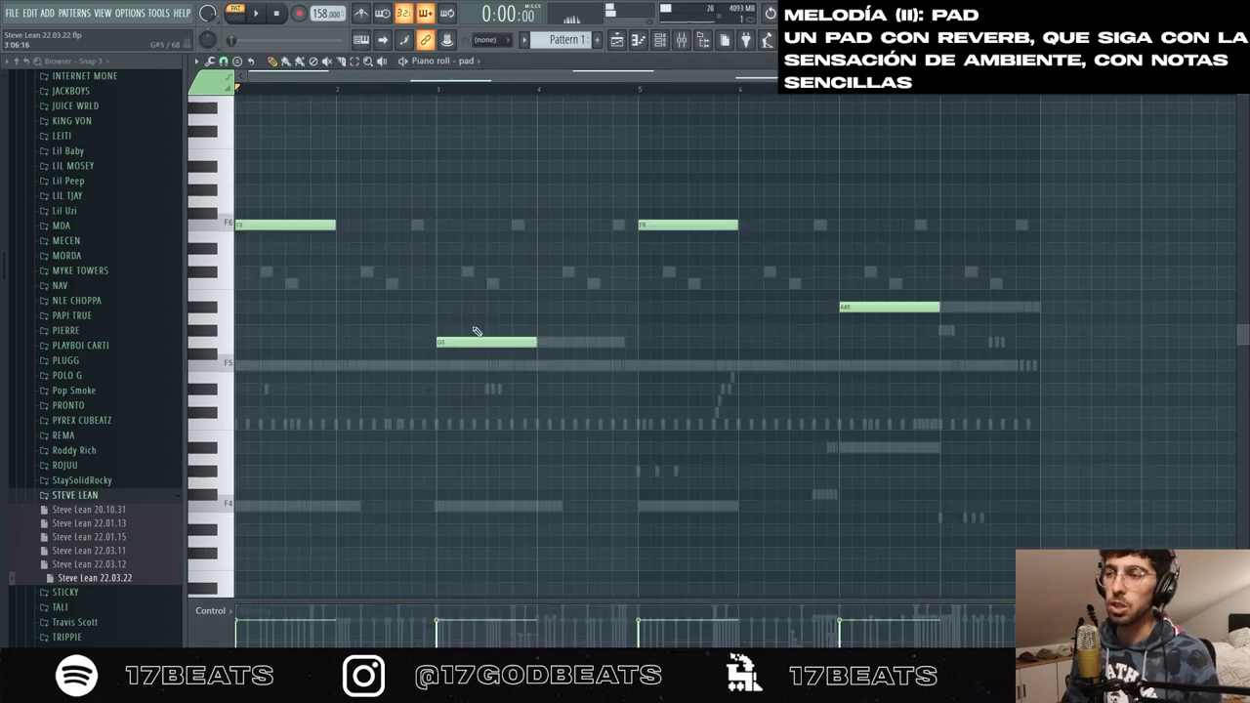
click(475, 339)
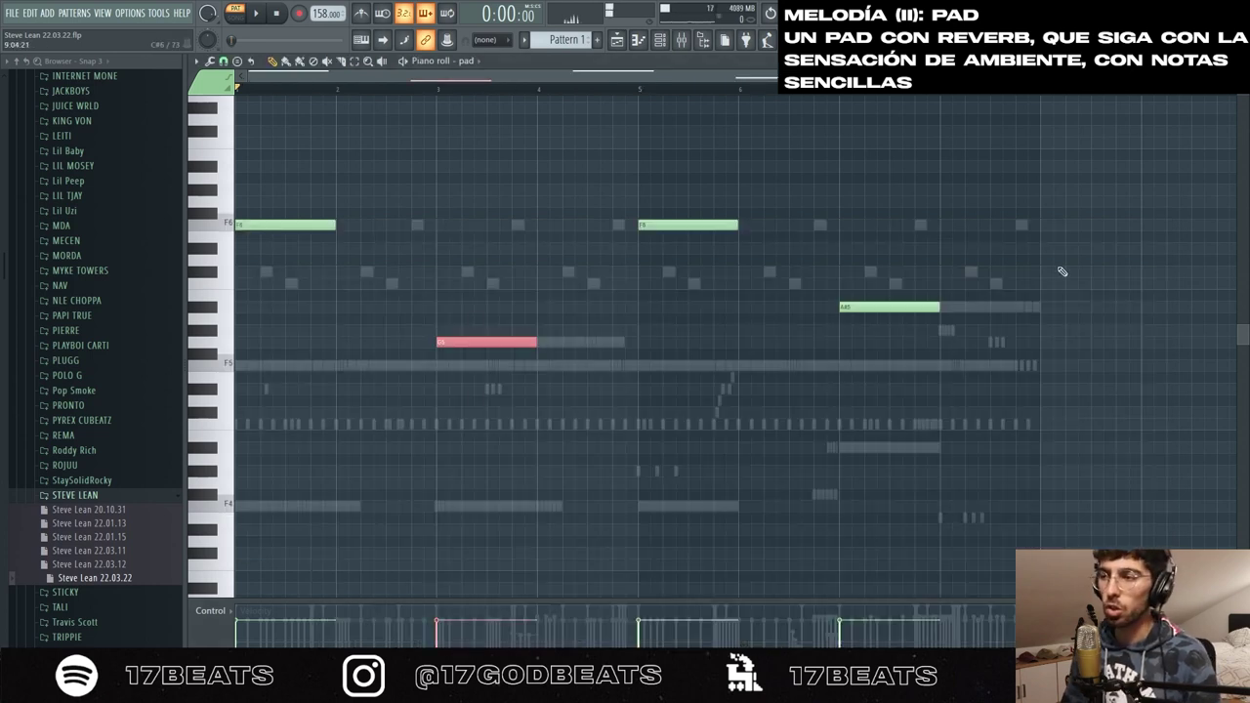
click(893, 307)
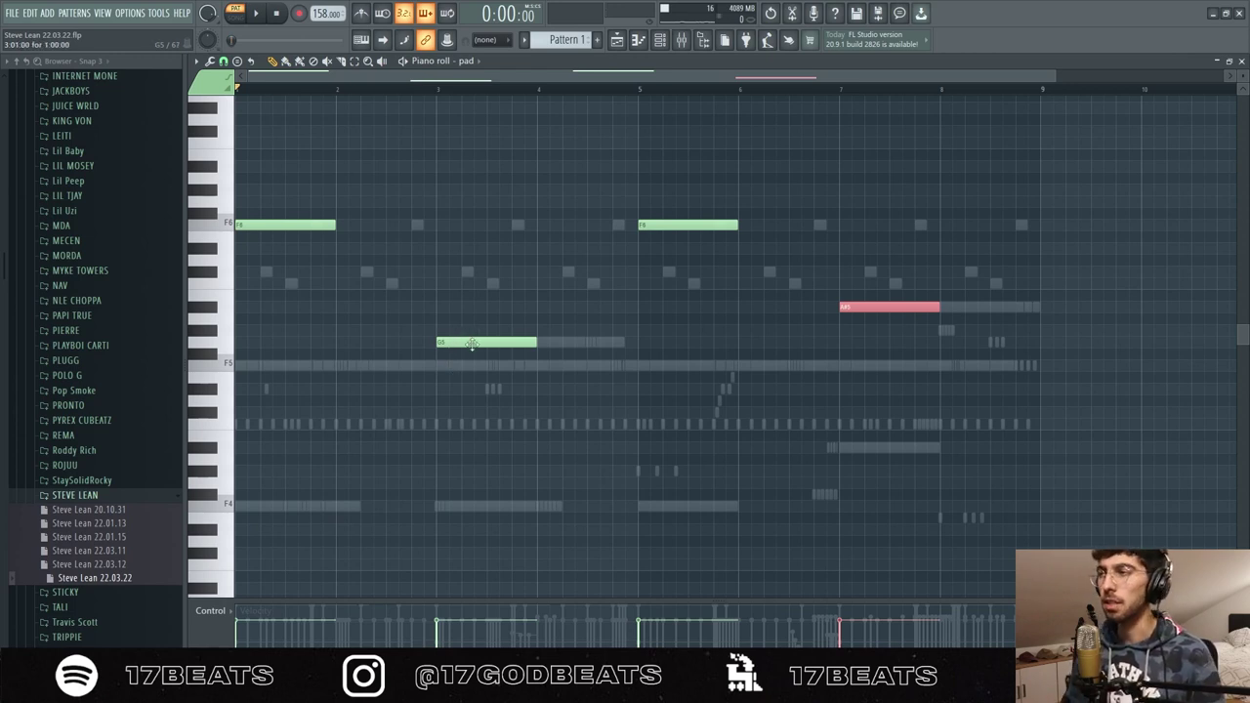
key(space)
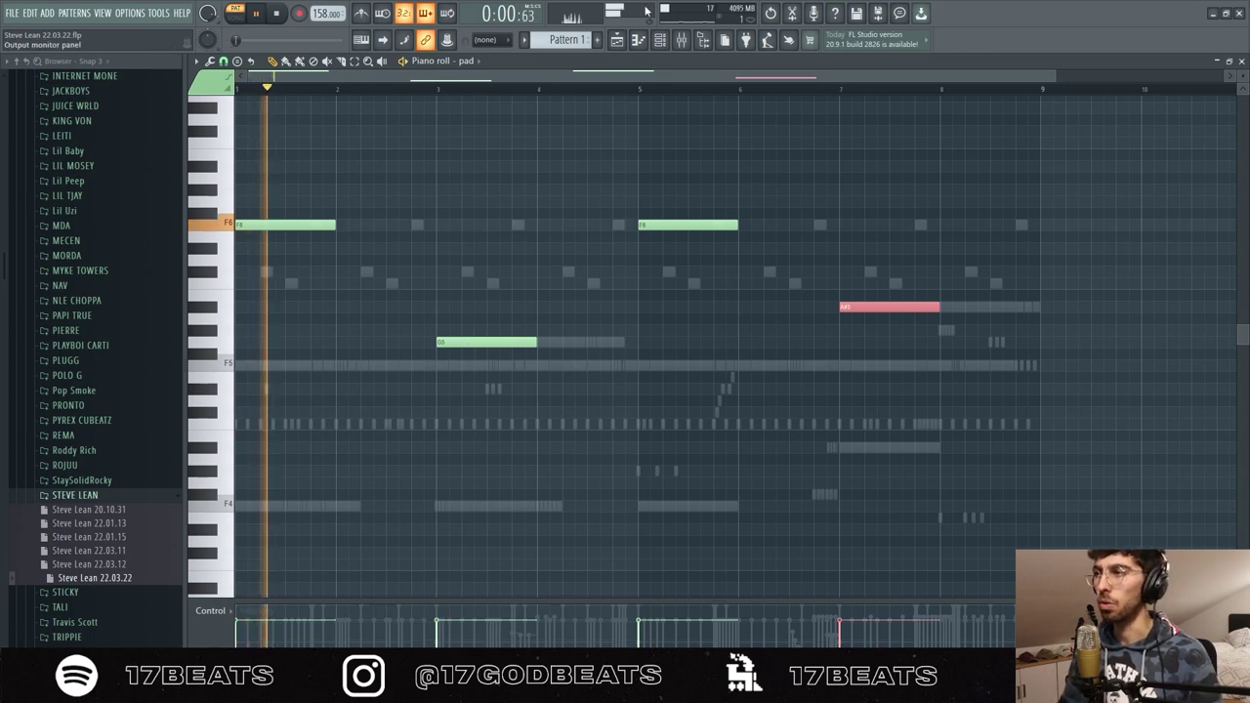
key(space)
Inspect the oneshot channel's Analog Lab V instrument and play its notes alone in the piano roll.
key(F6)
click(326, 398)
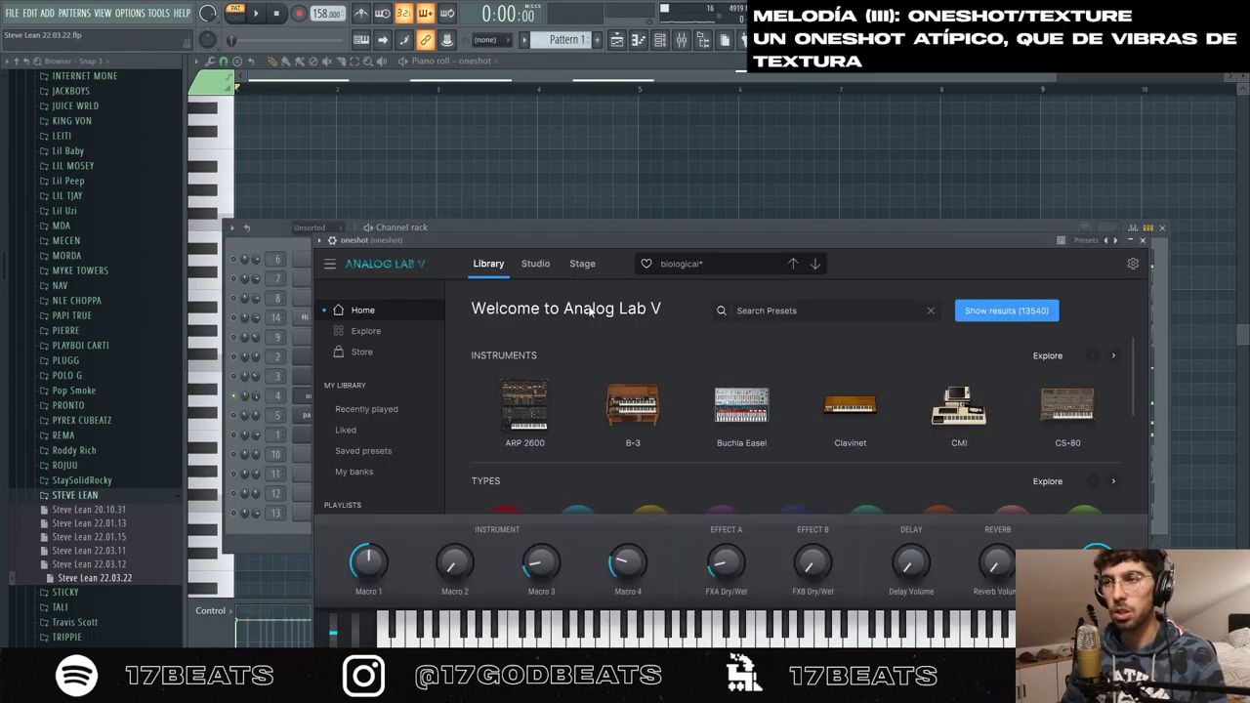
key(F7)
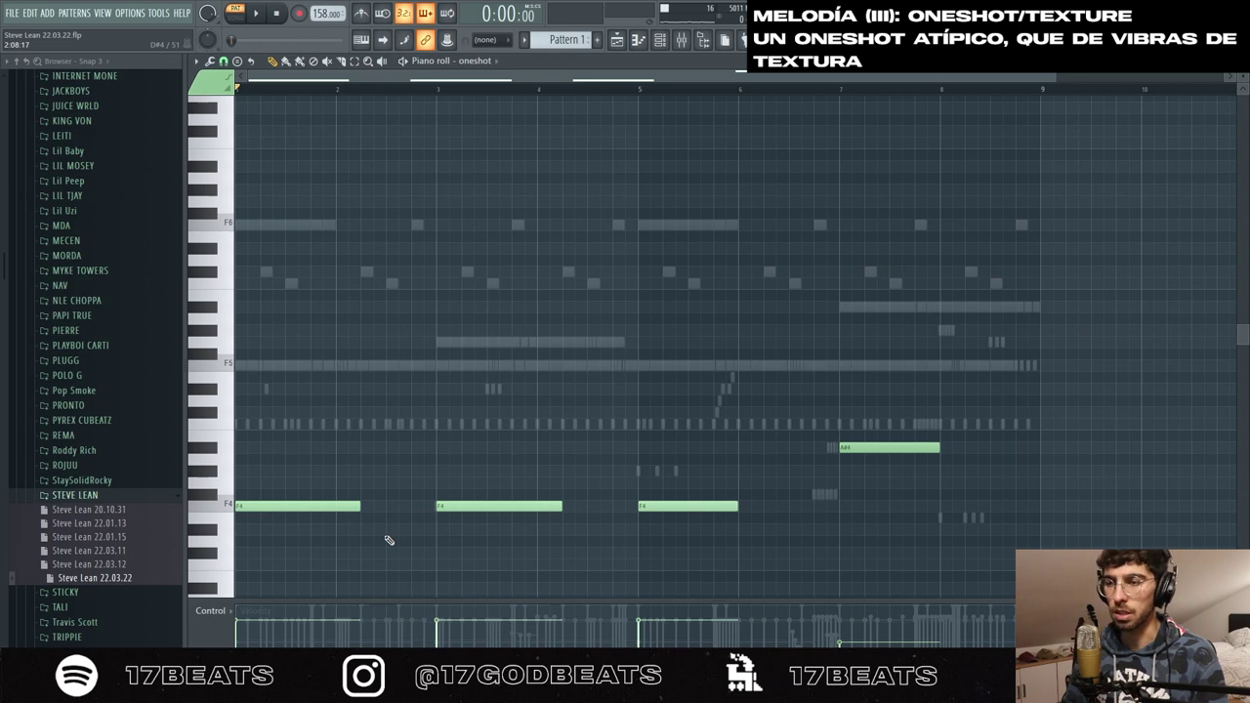
key(space)
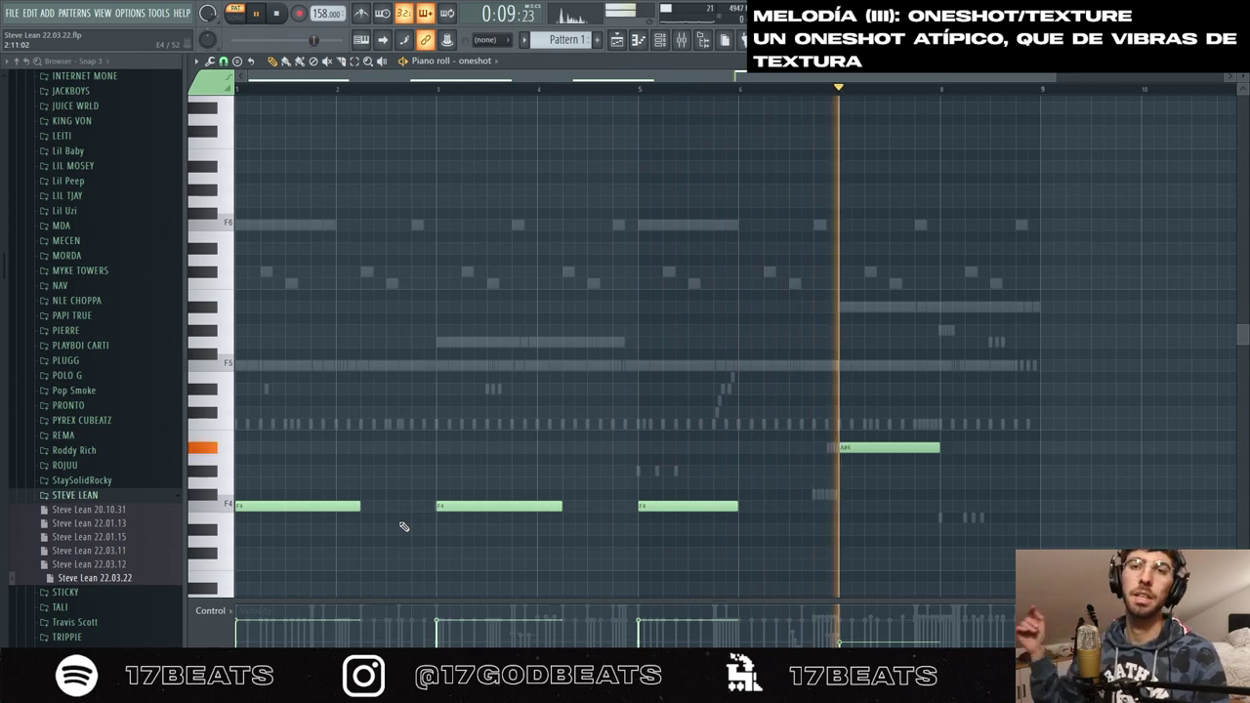
key(space)
Play the pl, pad and oneshot channels together from the channel rack.
key(F6)
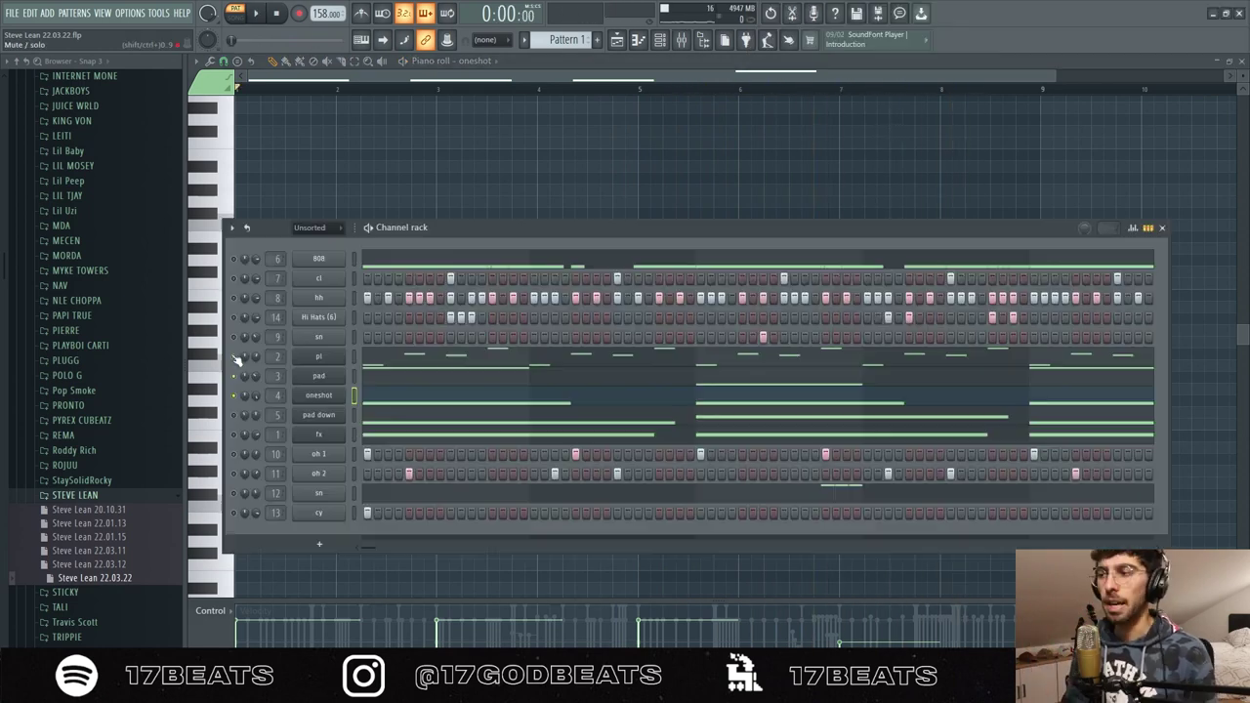
key(space)
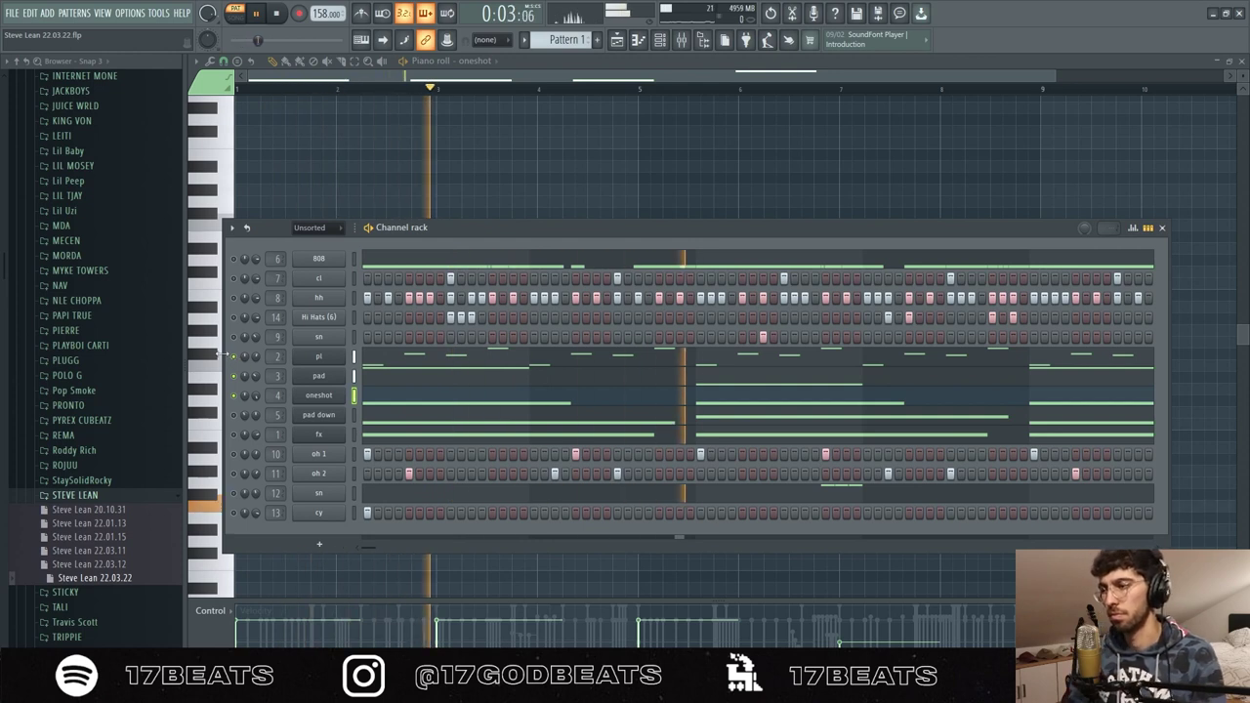
key(space)
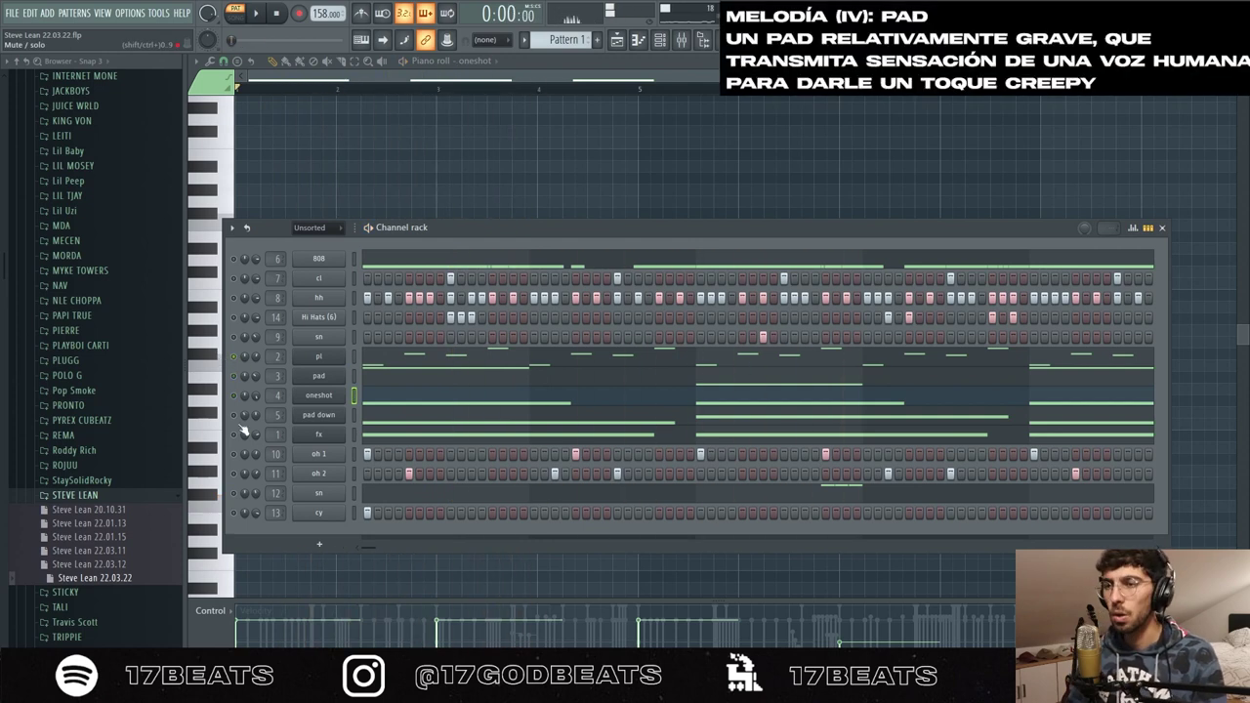
Audition the pad down layer and inspect its Analog Lab V instrument before closing the plugin.
key(space)
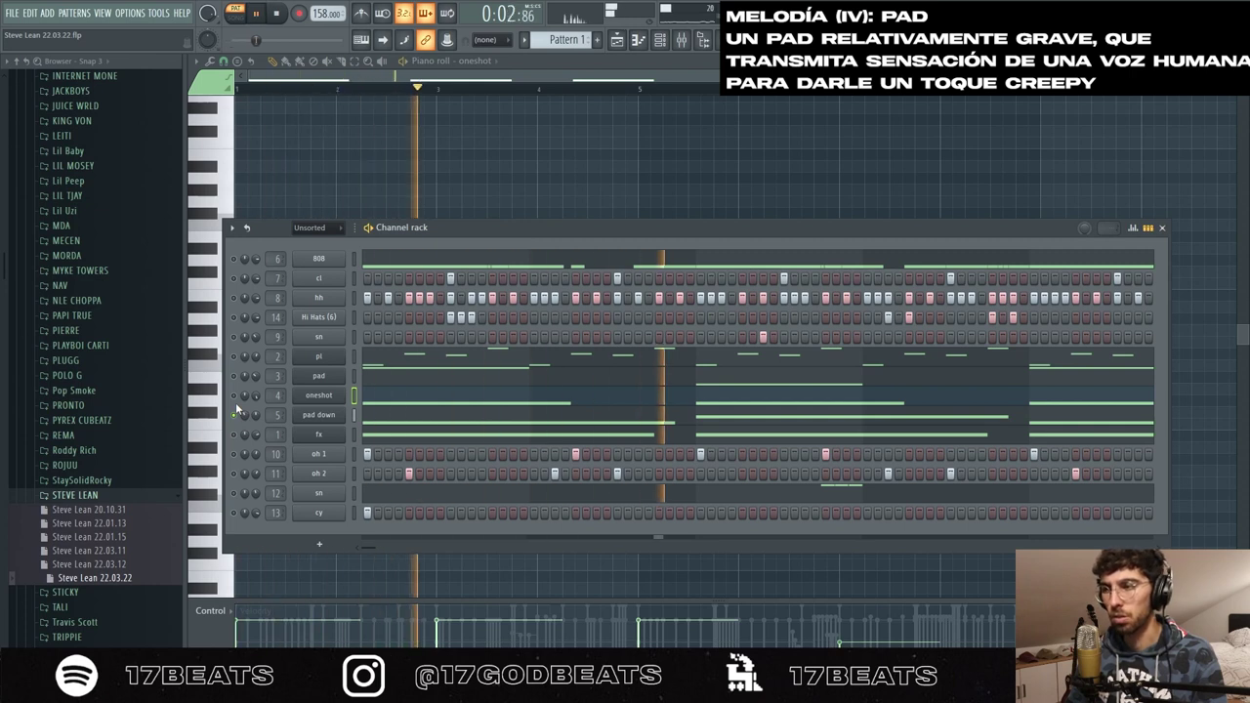
click(390, 421)
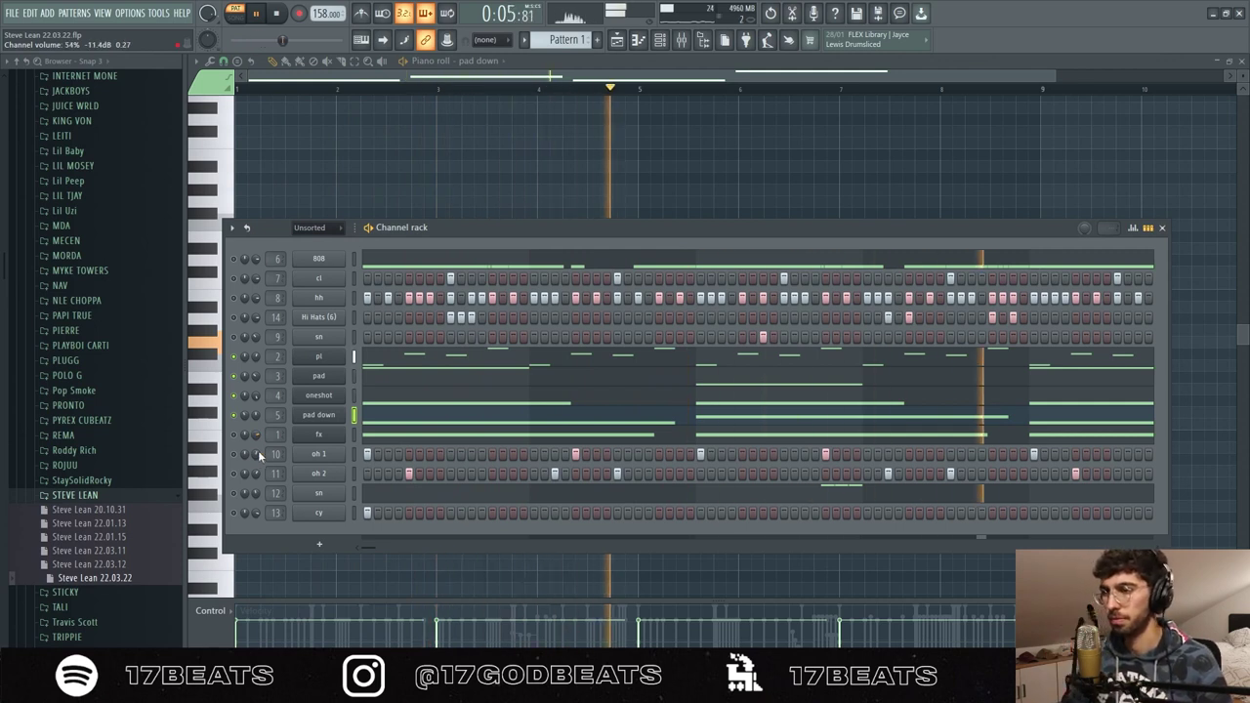
key(space)
click(318, 415)
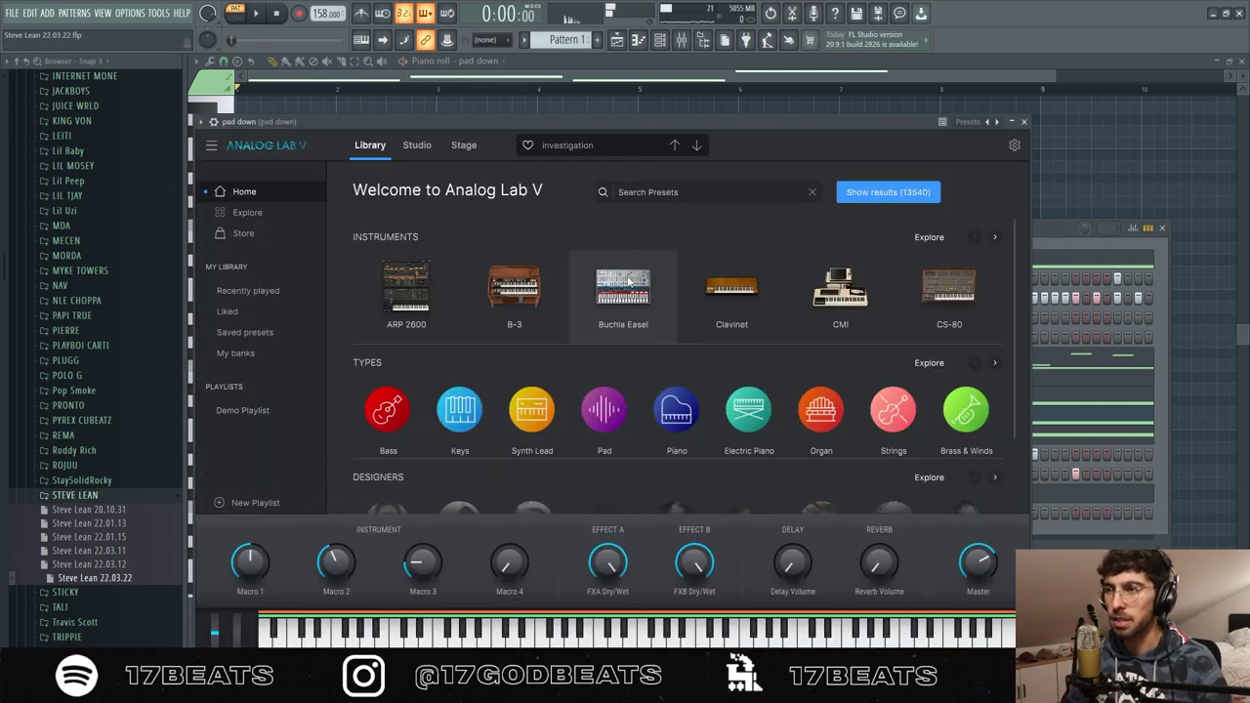
click(1024, 122)
Inspect the fx channel's Xpand!2 instrument and play that channel soloed.
click(315, 435)
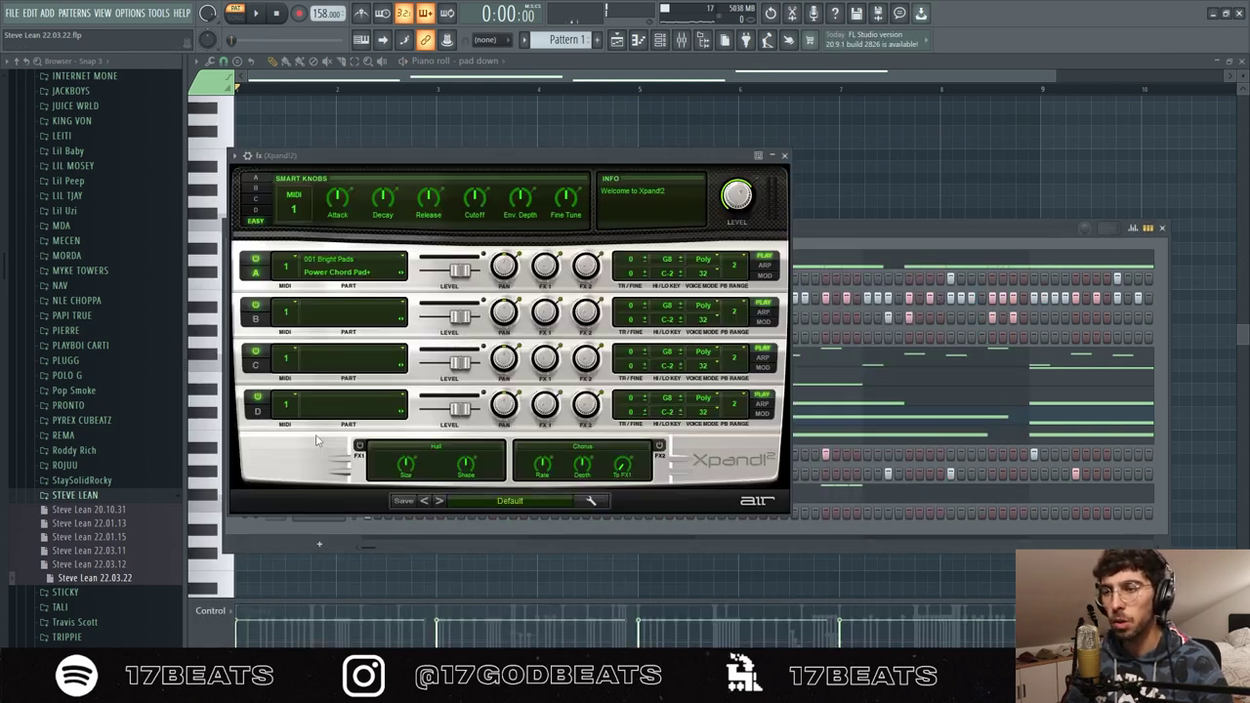
right_click(246, 447)
key(space)
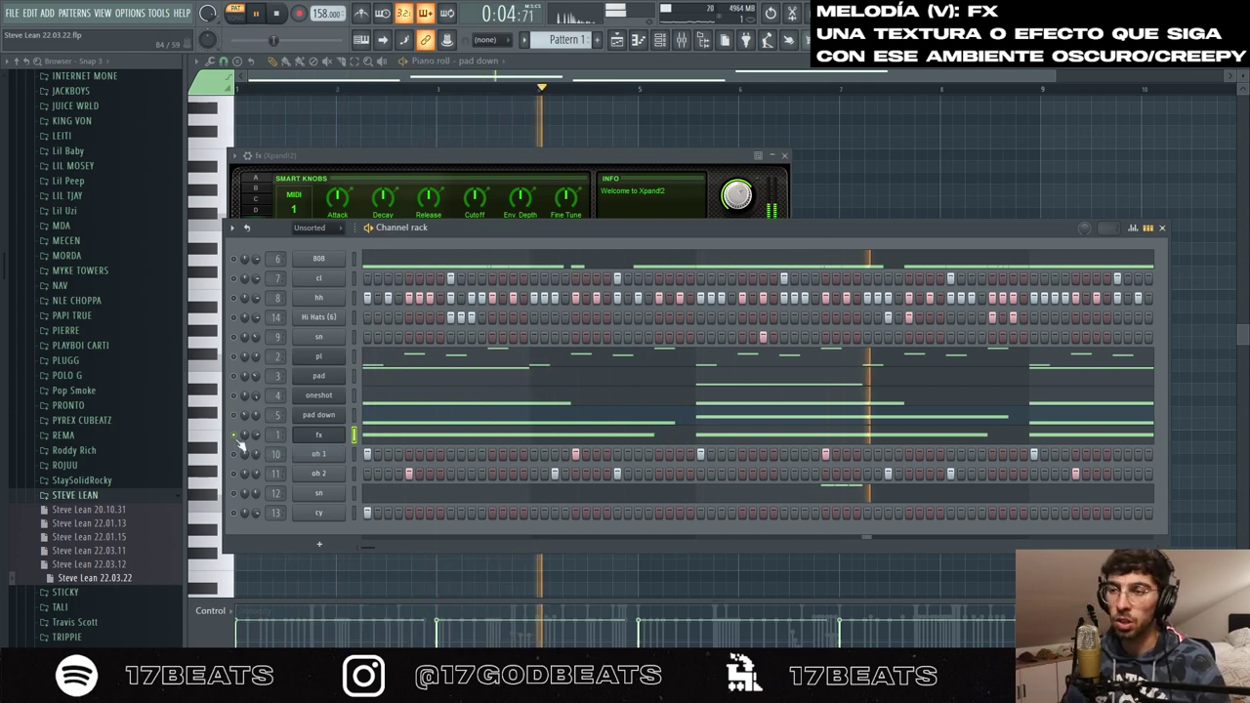
click(374, 168)
key(space)
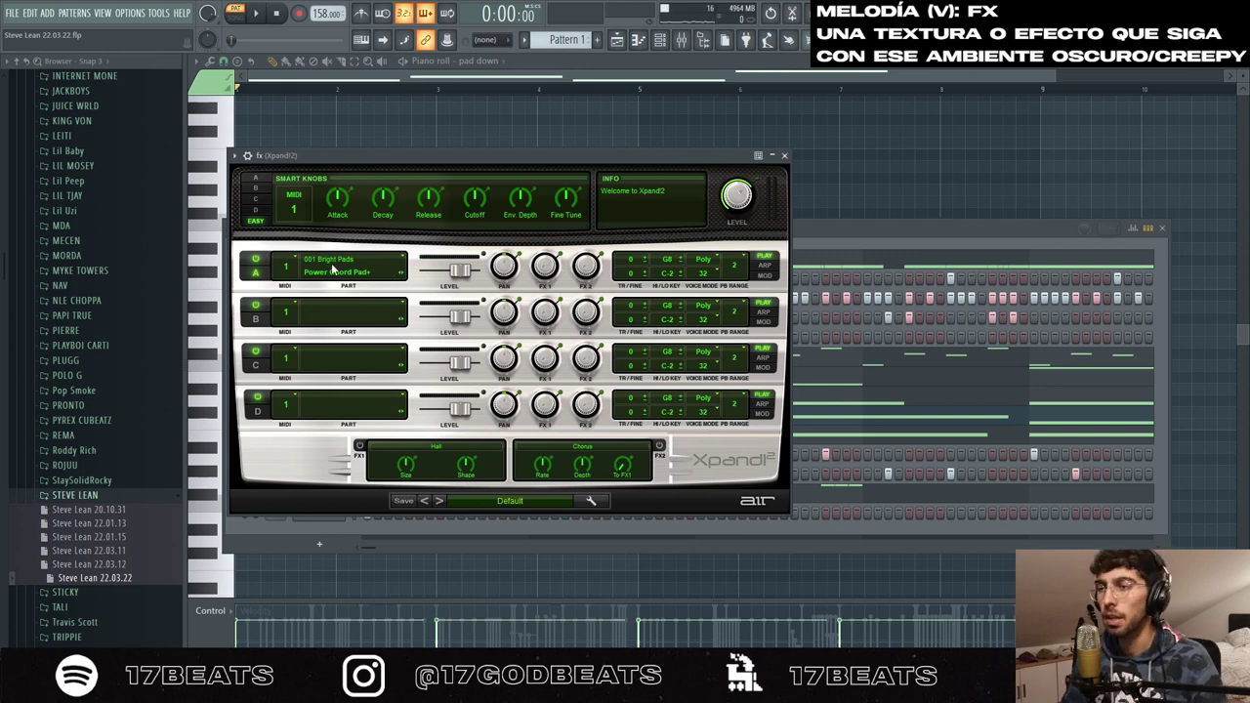
Examine the Gross Beat effect on the Xpand!2 mixer track and listen to the fx layer through it.
click(820, 274)
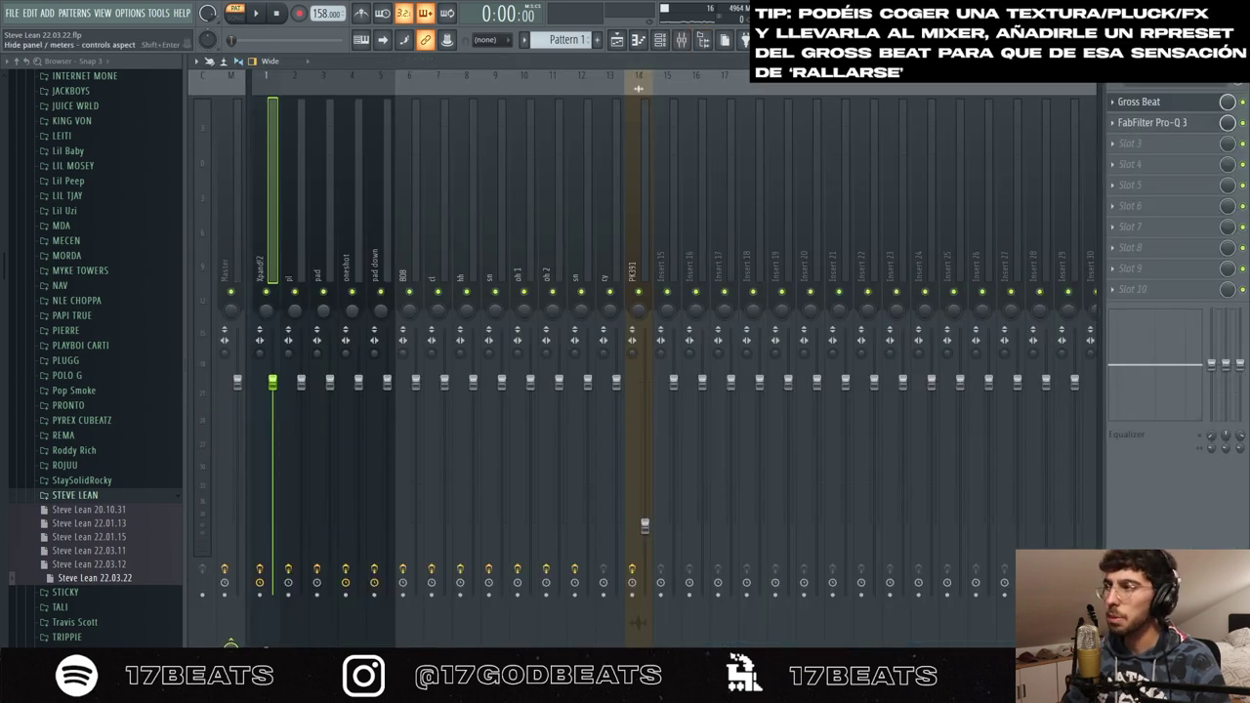
click(1173, 107)
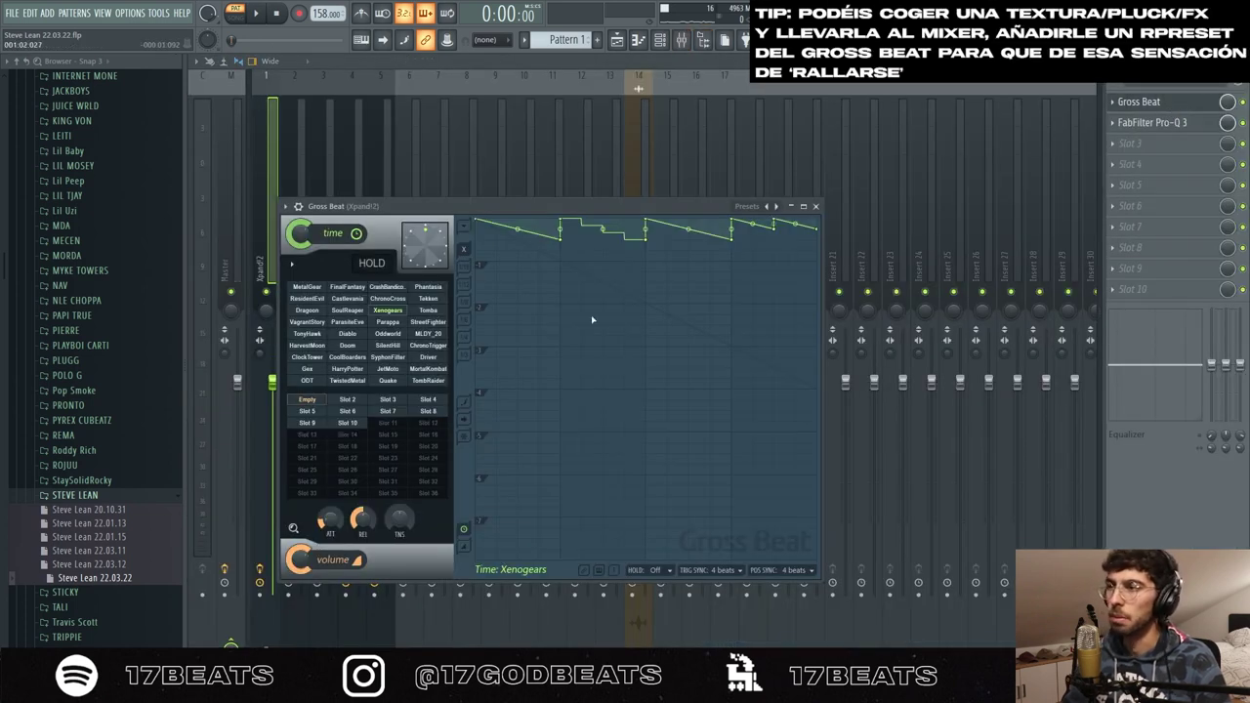
key(space)
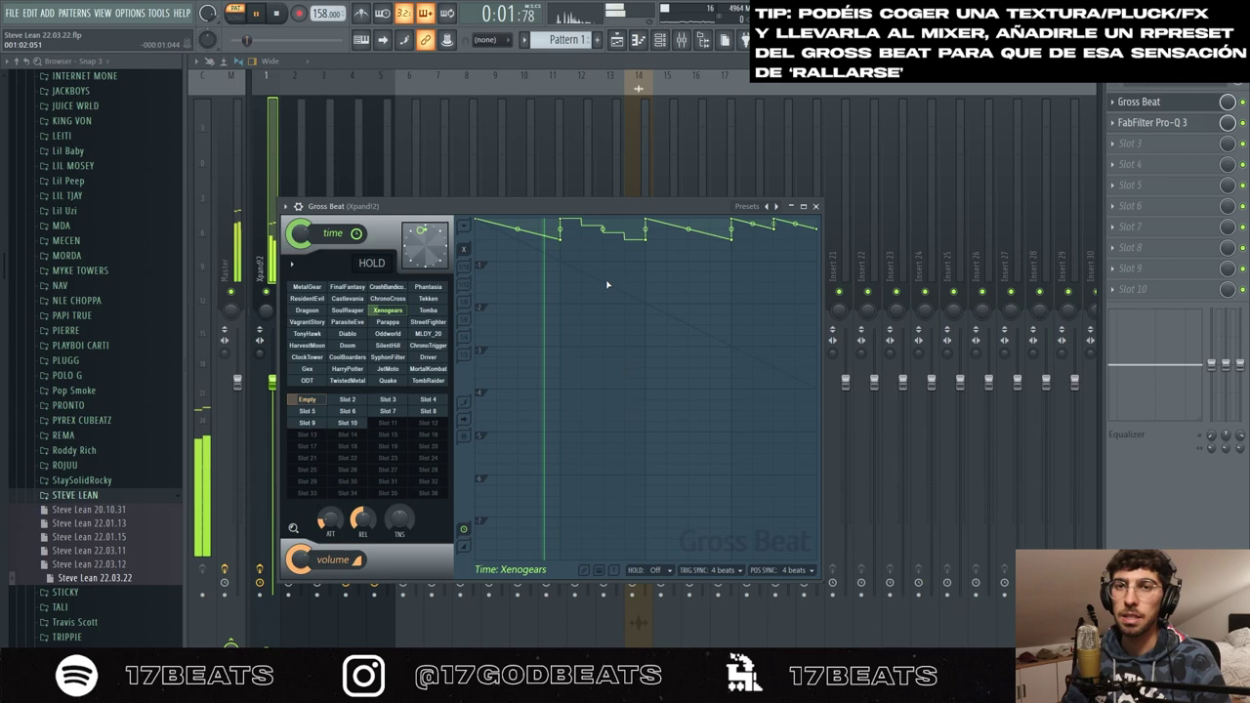
key(space)
key(Escape)
Play the pl, pad, oneshot, pad down and fx channels together and view the fx notes in the piano roll.
key(space)
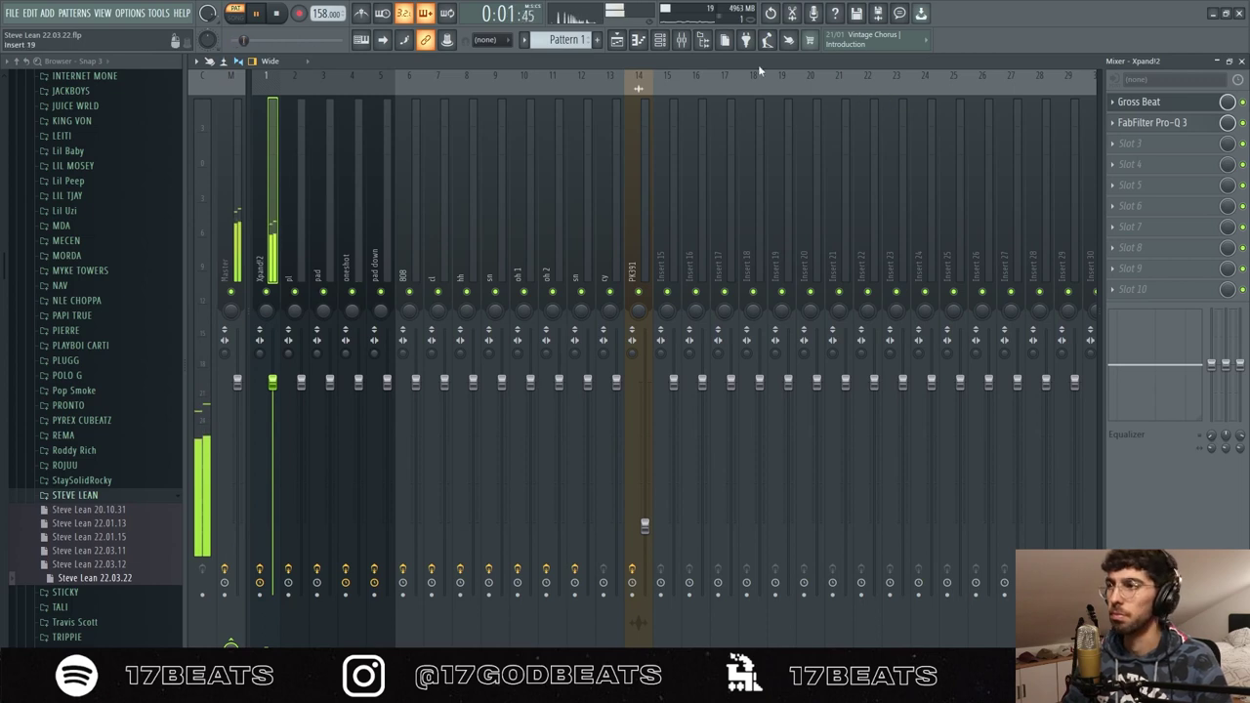
click(660, 39)
key(space)
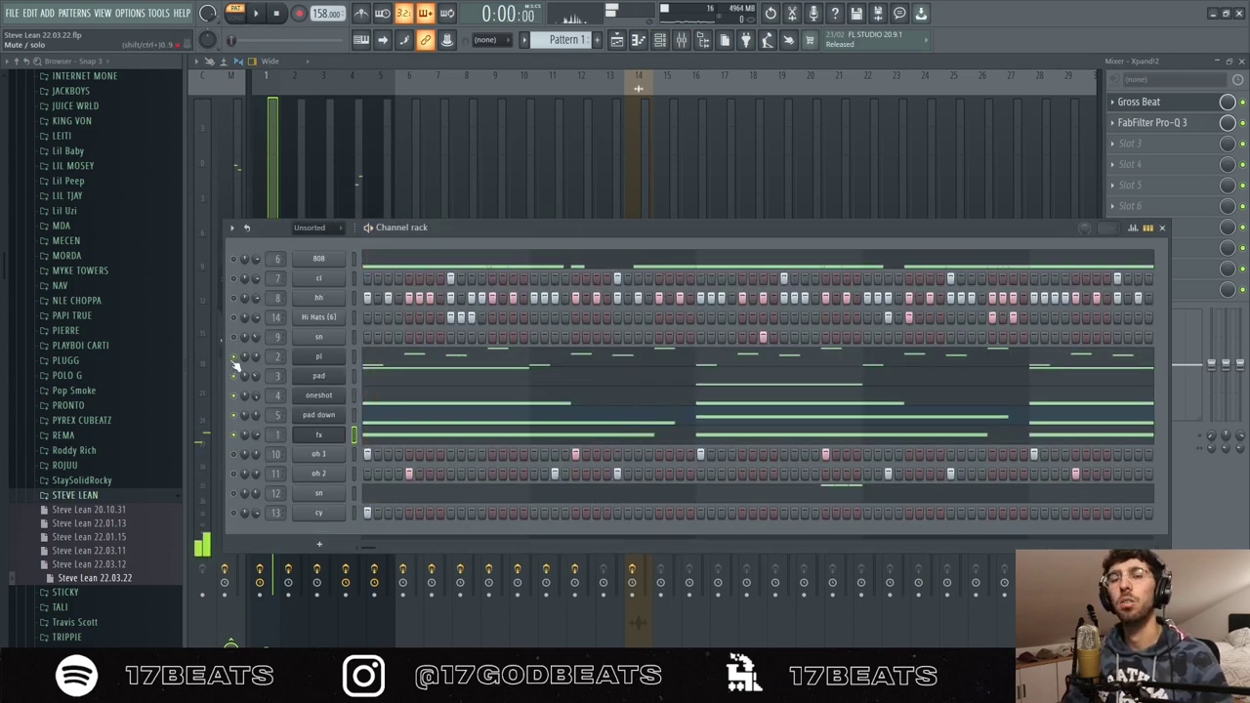
key(space)
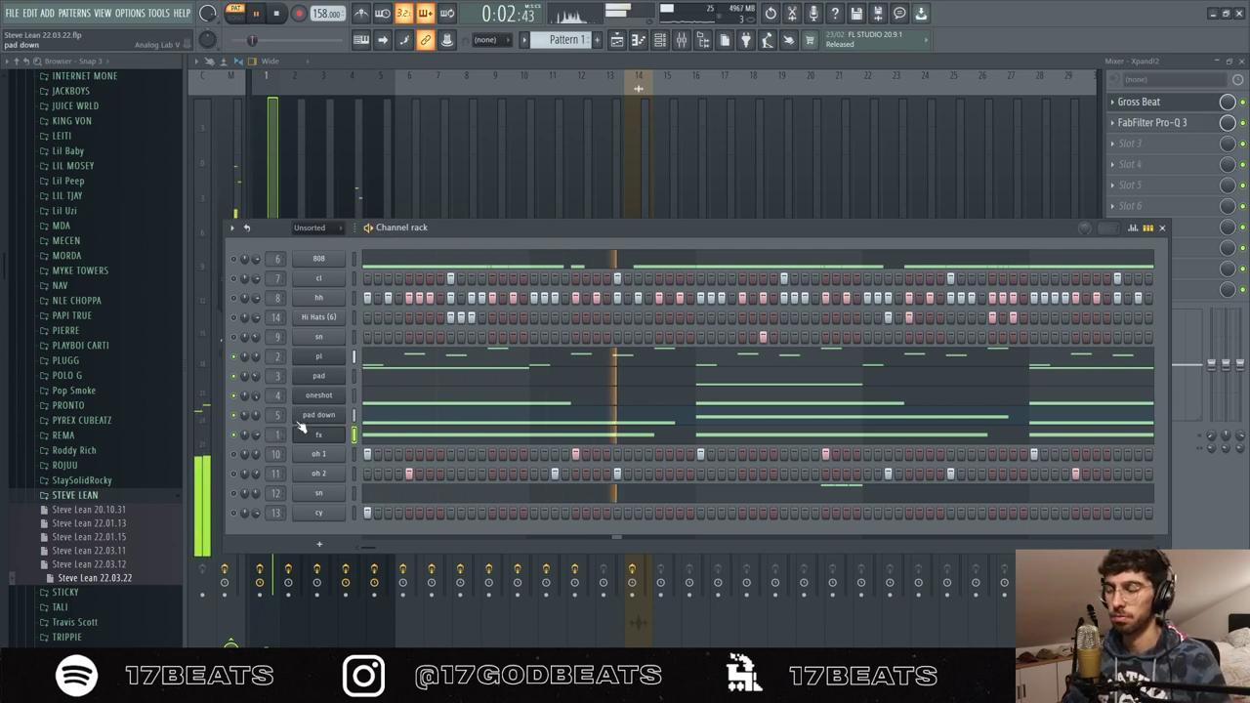
click(498, 435)
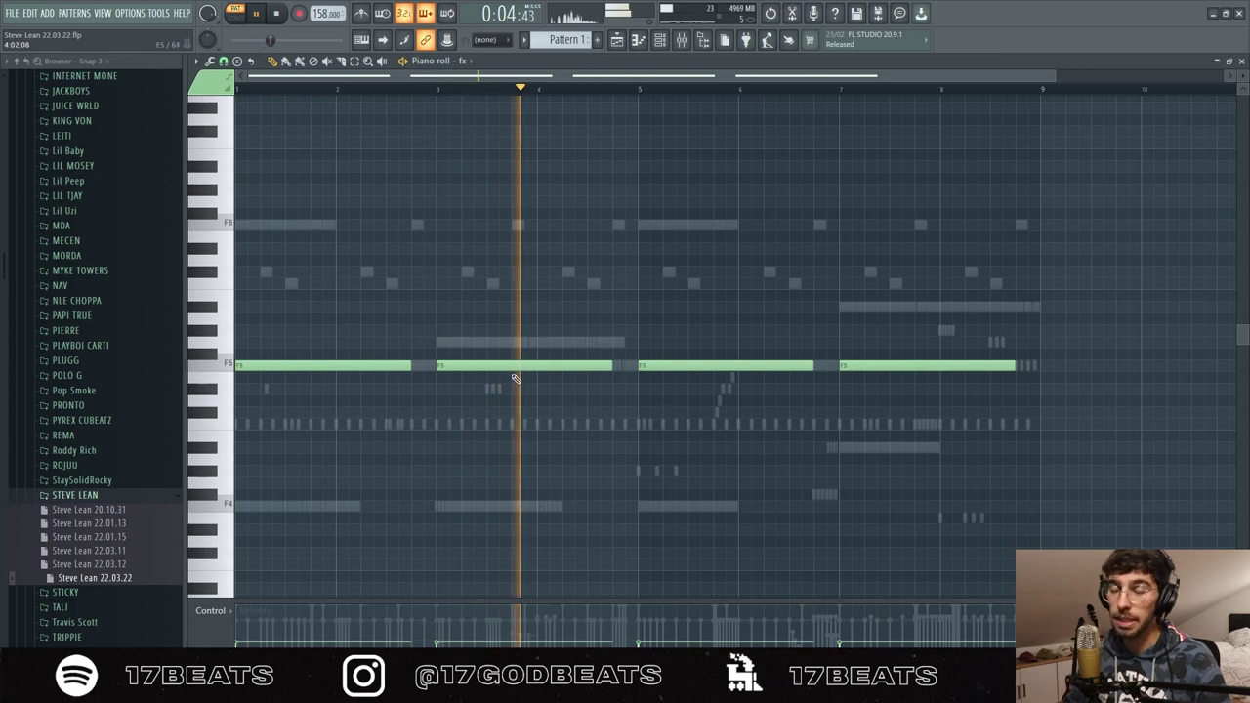
click(664, 44)
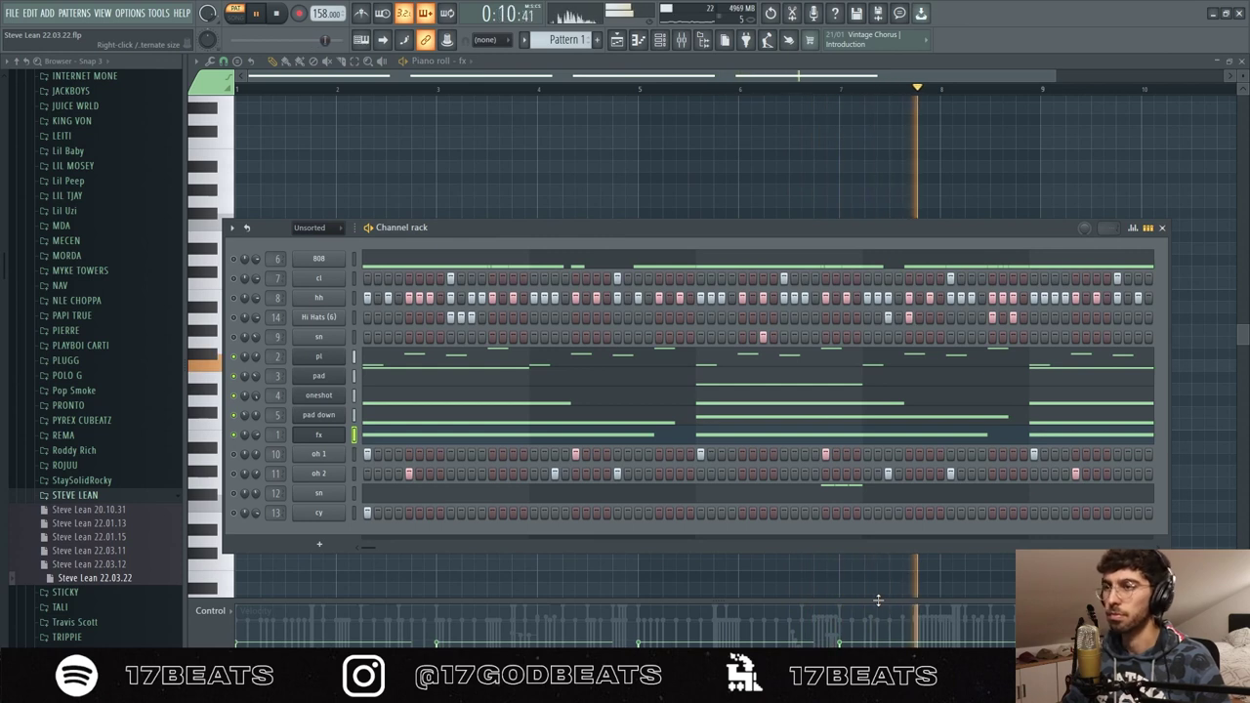
key(space)
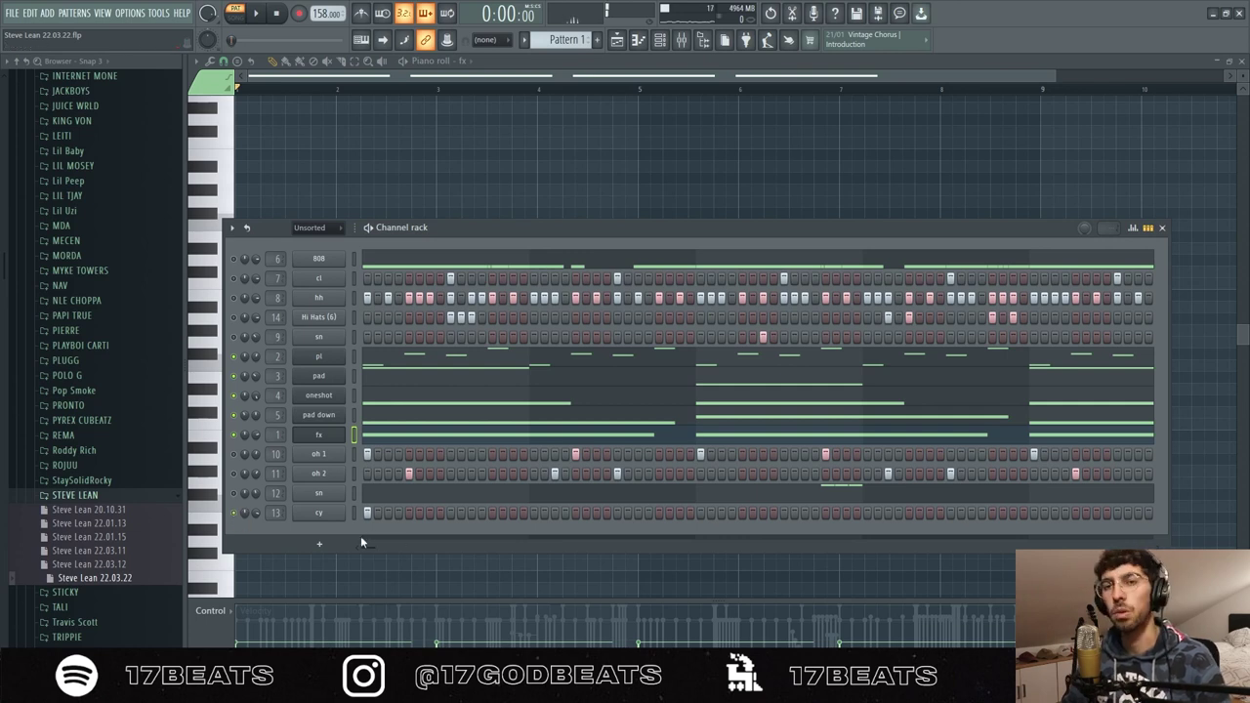
Inspect the cy cymbal channel's sample settings and audition it with the melody layers.
click(330, 516)
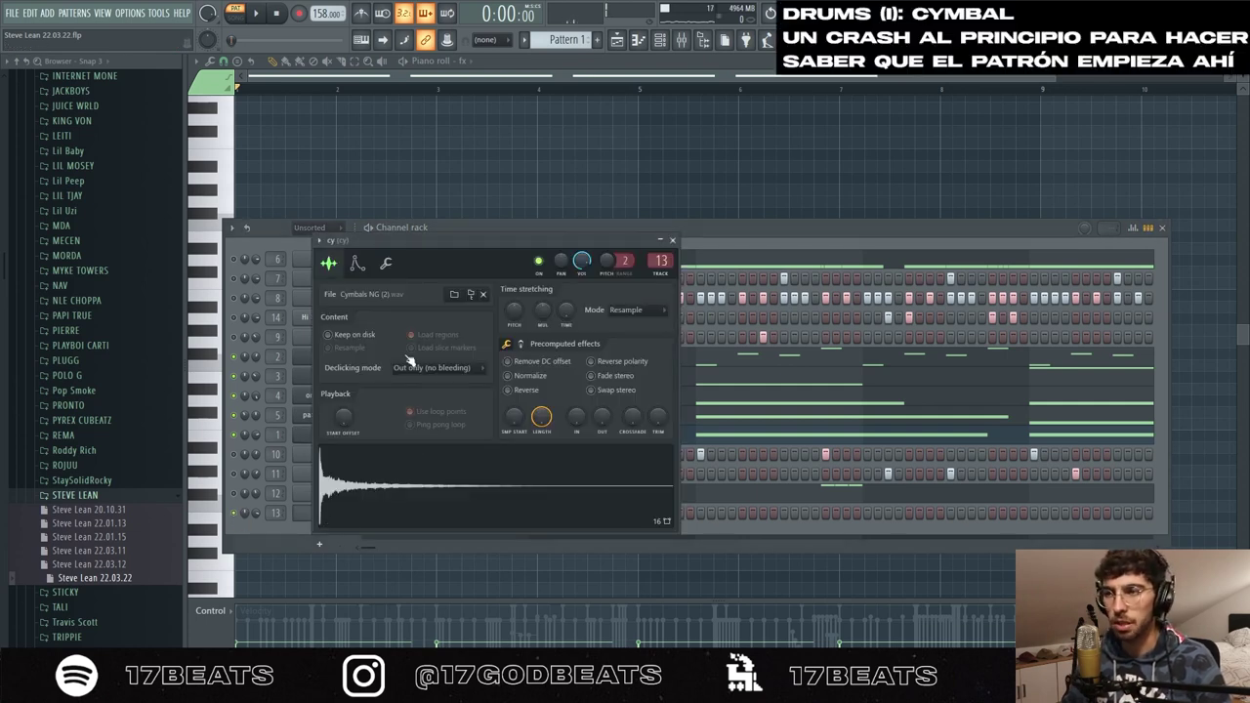
click(673, 240)
key(space)
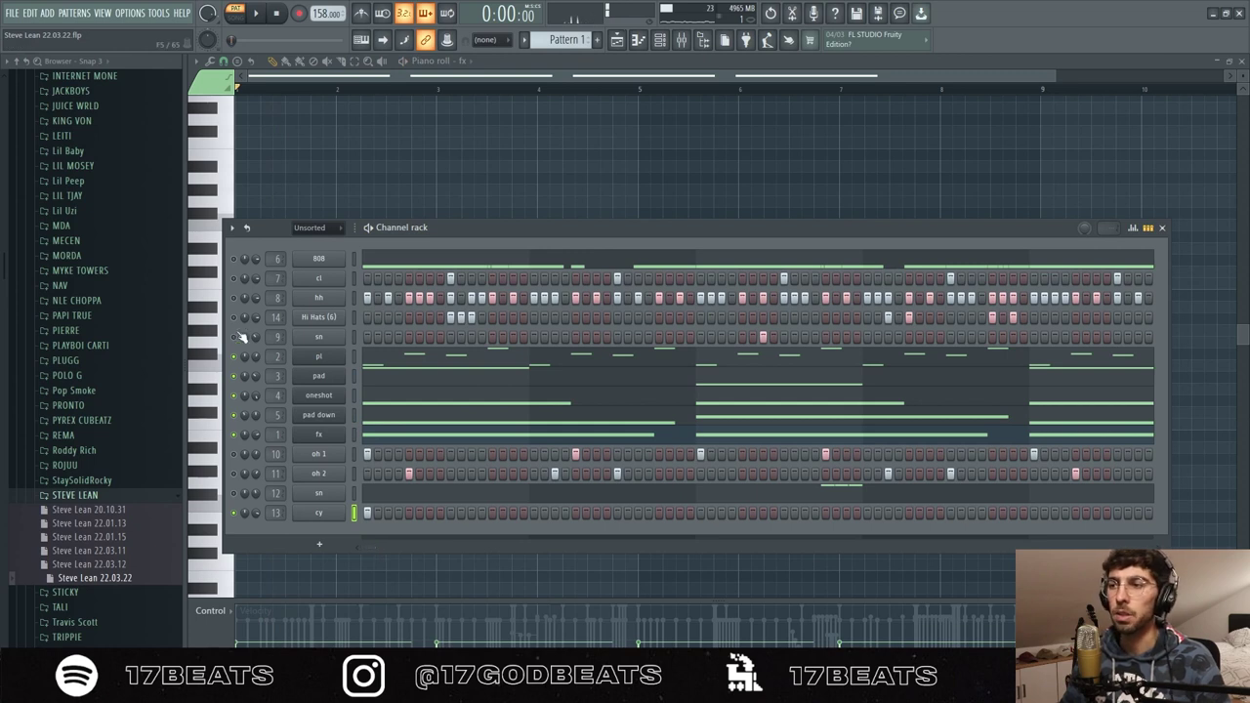
Play the cl clap channel together with the cymbal and the melody layers.
key(space)
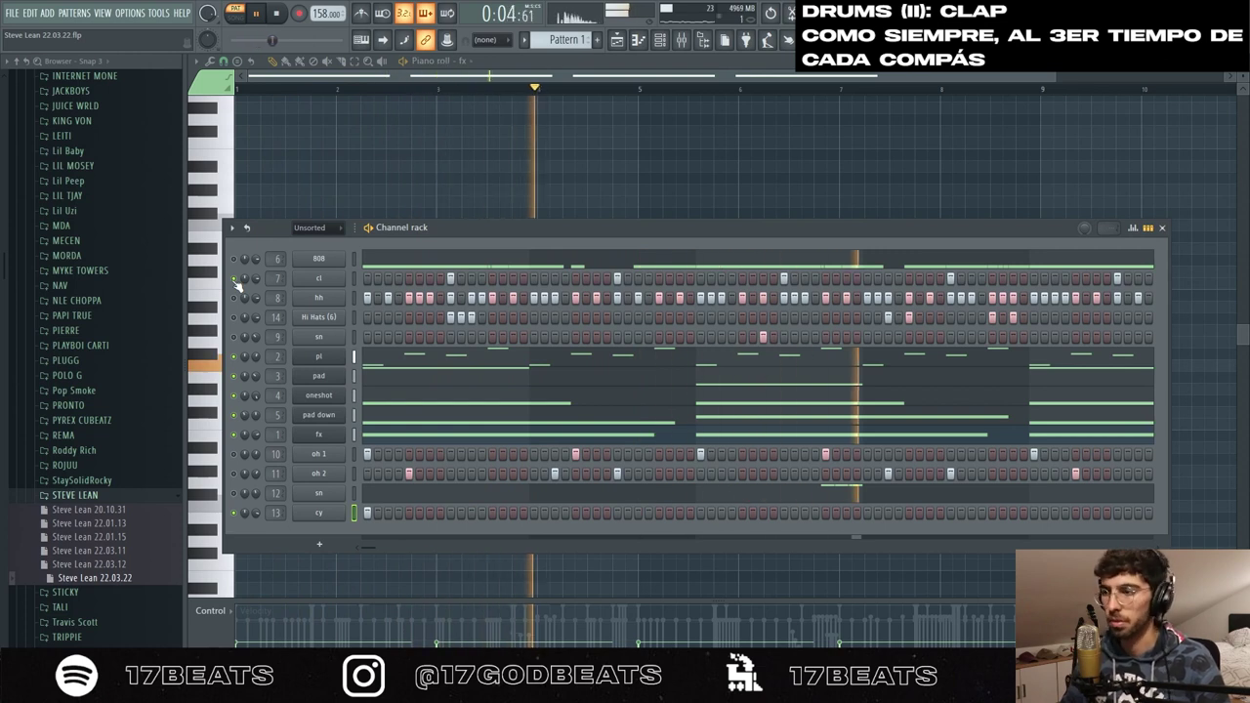
key(space)
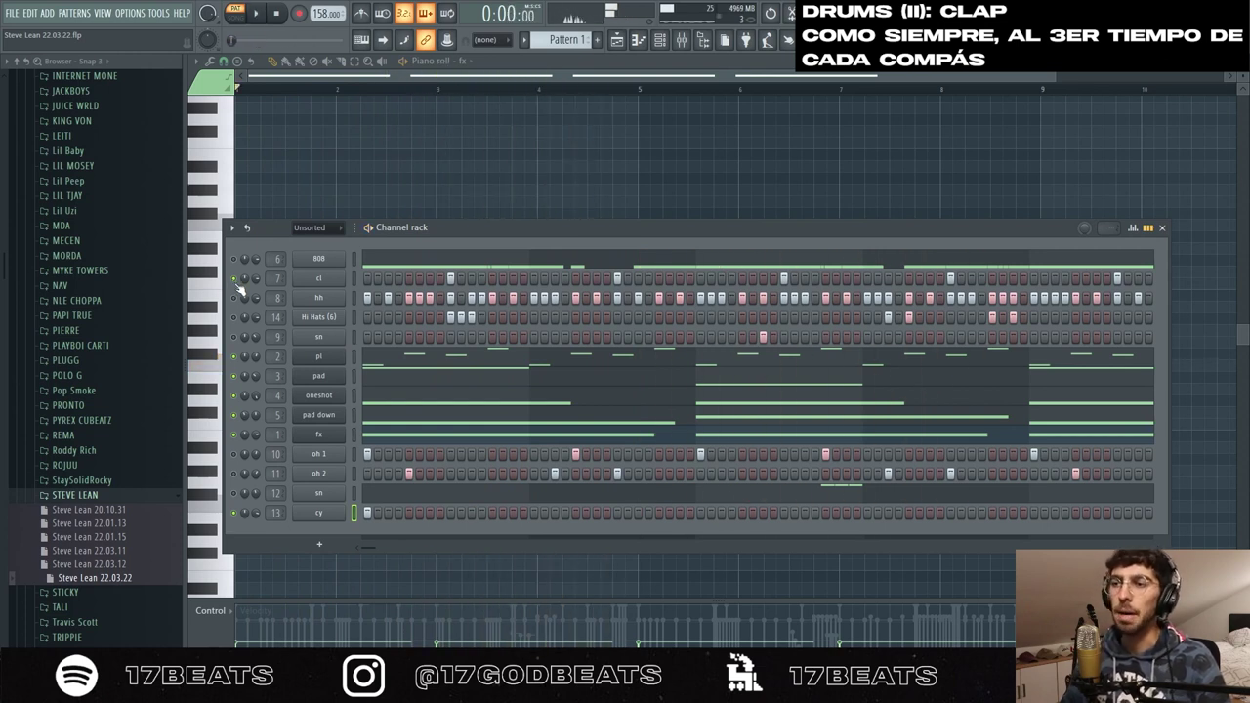
Enable the hh hi-hat channel, view its notes in the piano roll and audition the pattern.
click(235, 298)
click(509, 281)
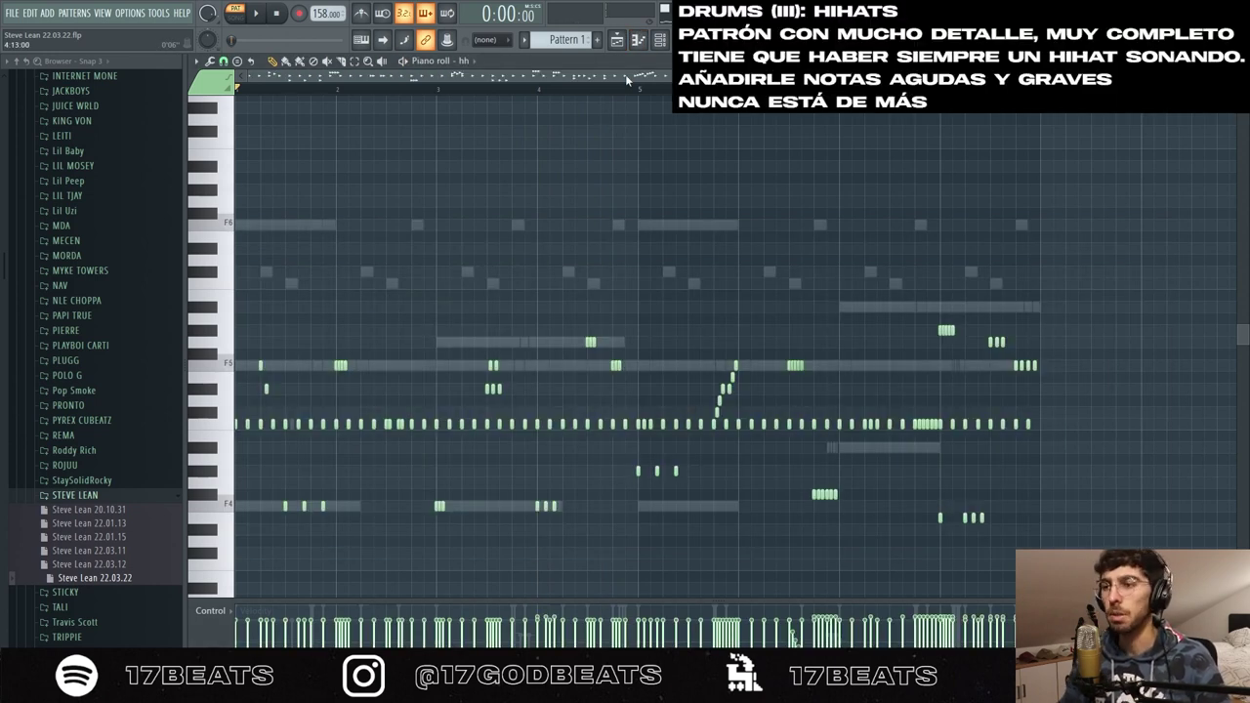
key(space)
key(space)
Highlight the hi-hat's main row of notes and the low F4 notes in bar 1, and play the pattern.
drag(1052, 439, 206, 421)
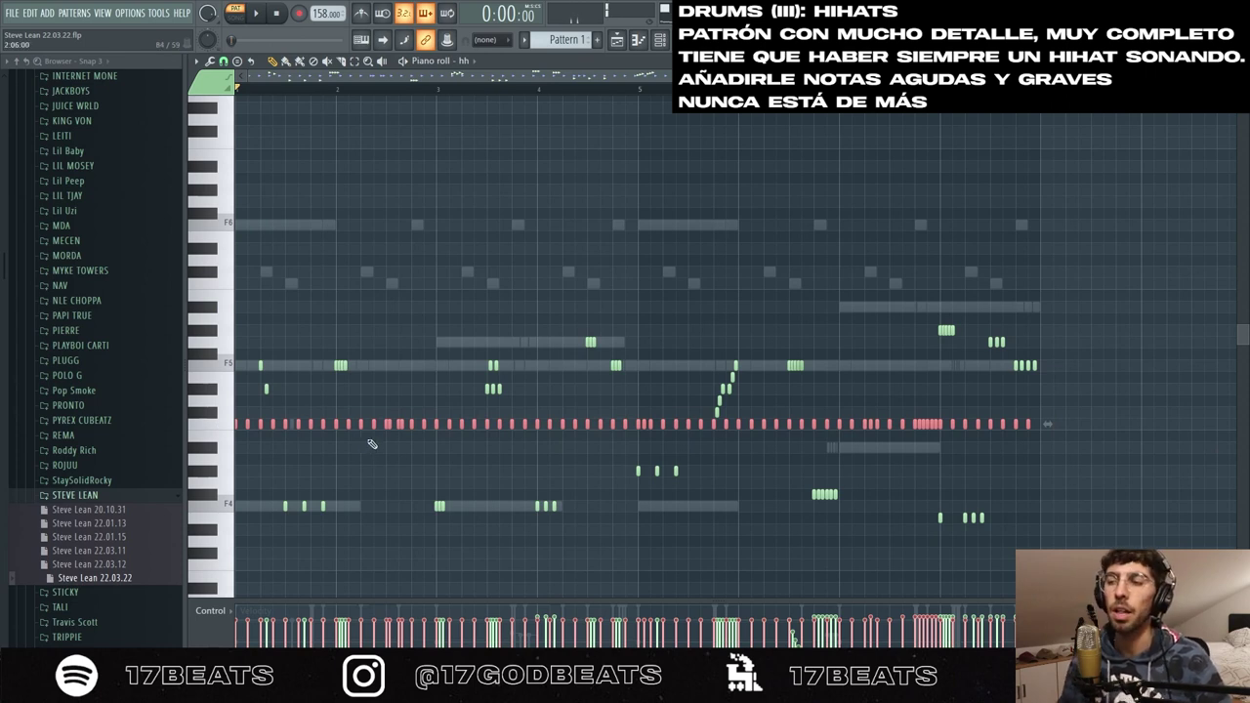
click(261, 363)
drag(277, 410, 282, 416)
drag(257, 499, 349, 515)
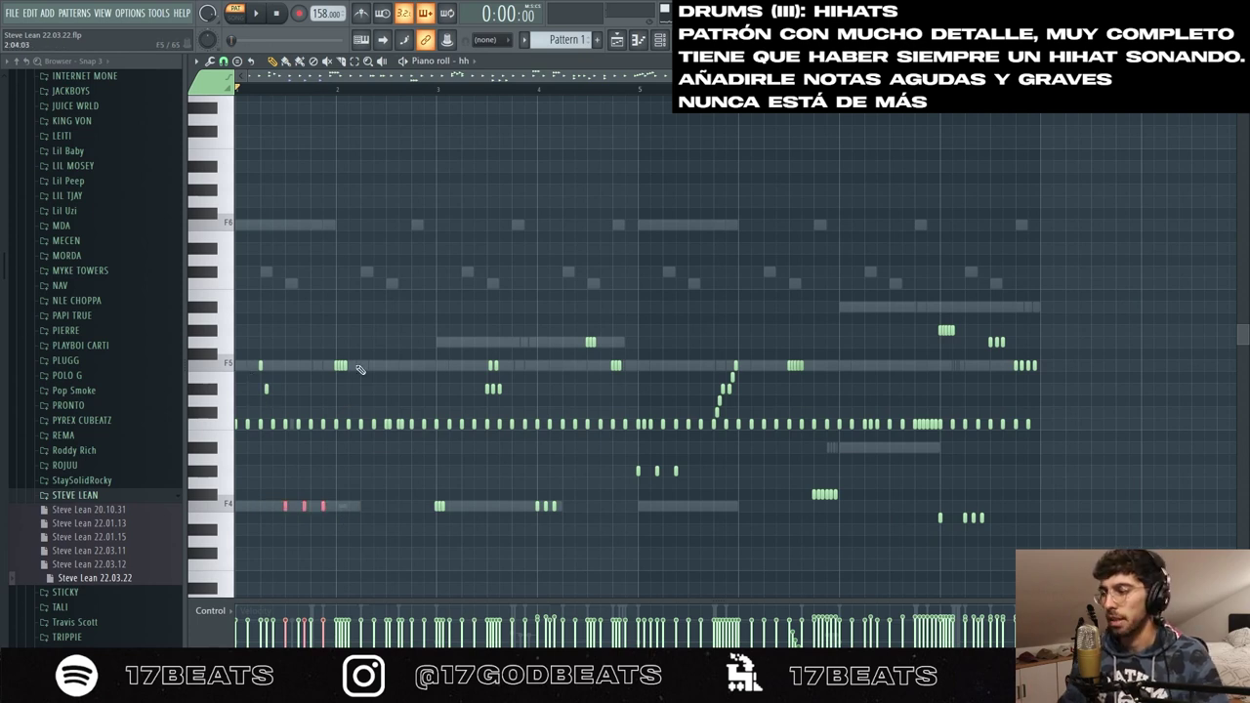
key(space)
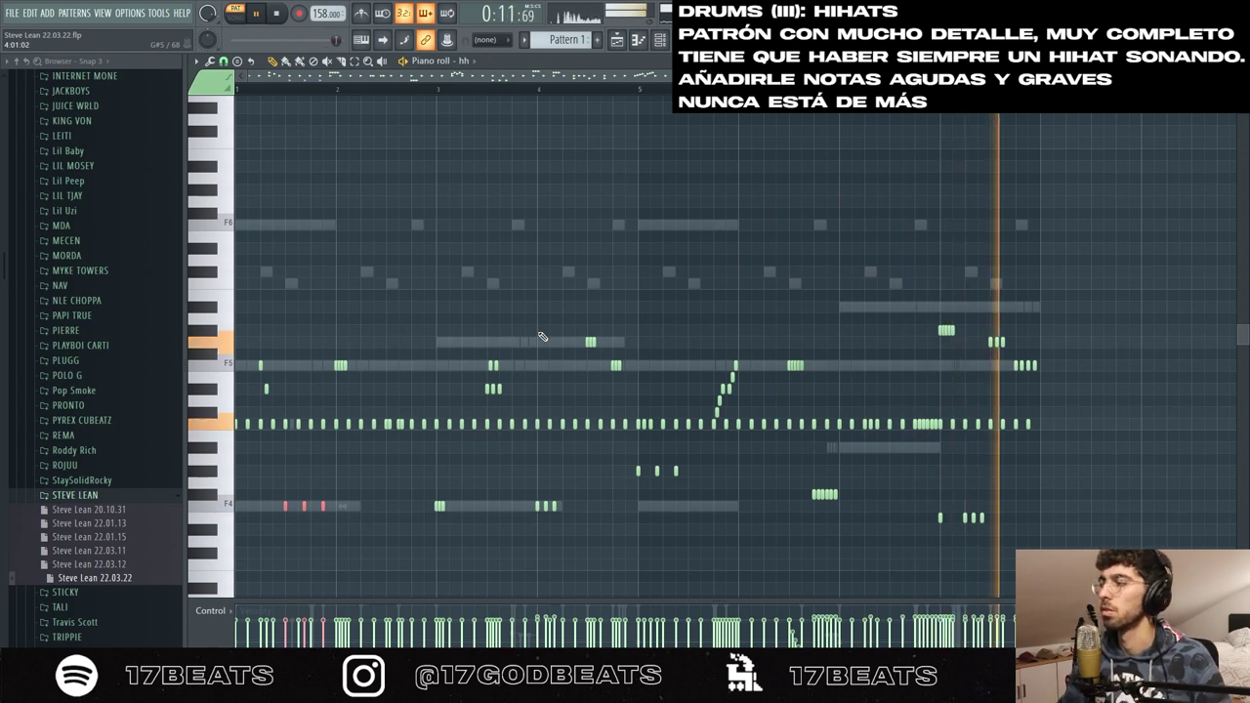
key(space)
Highlight the low-pitched hi-hat note groups across the pattern one after another and listen to them.
click(440, 505)
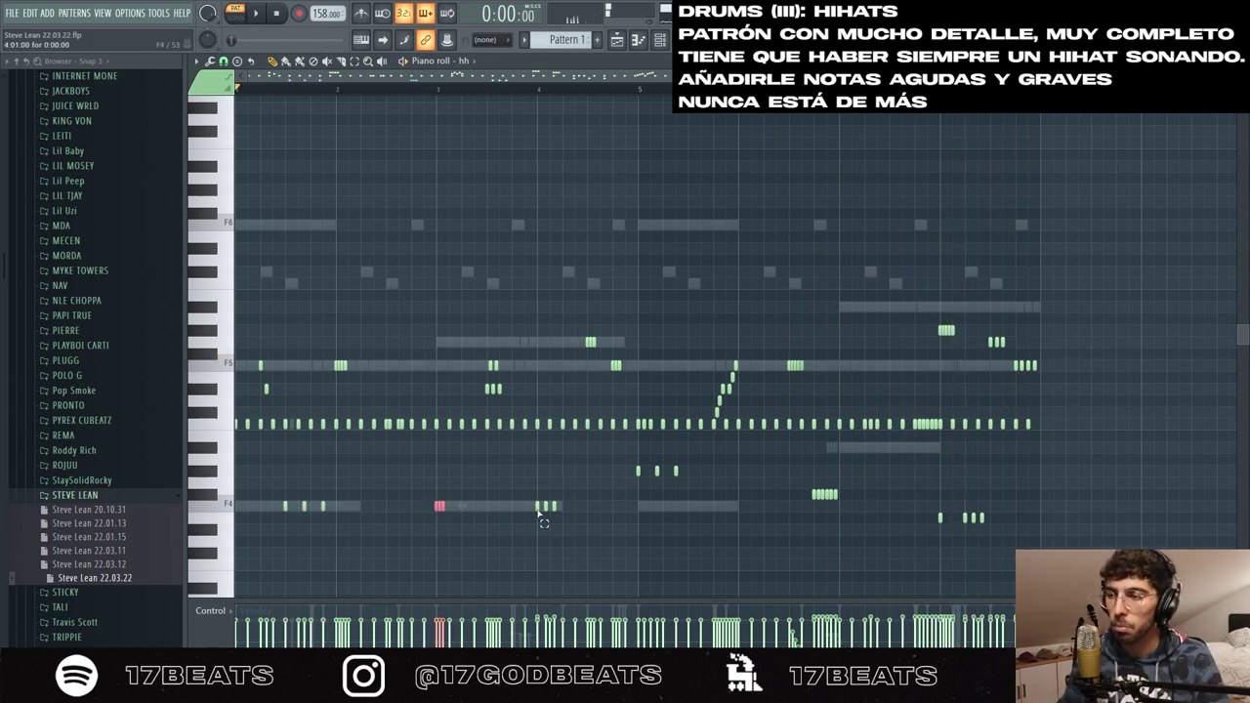
drag(619, 453, 707, 481)
drag(542, 500, 583, 520)
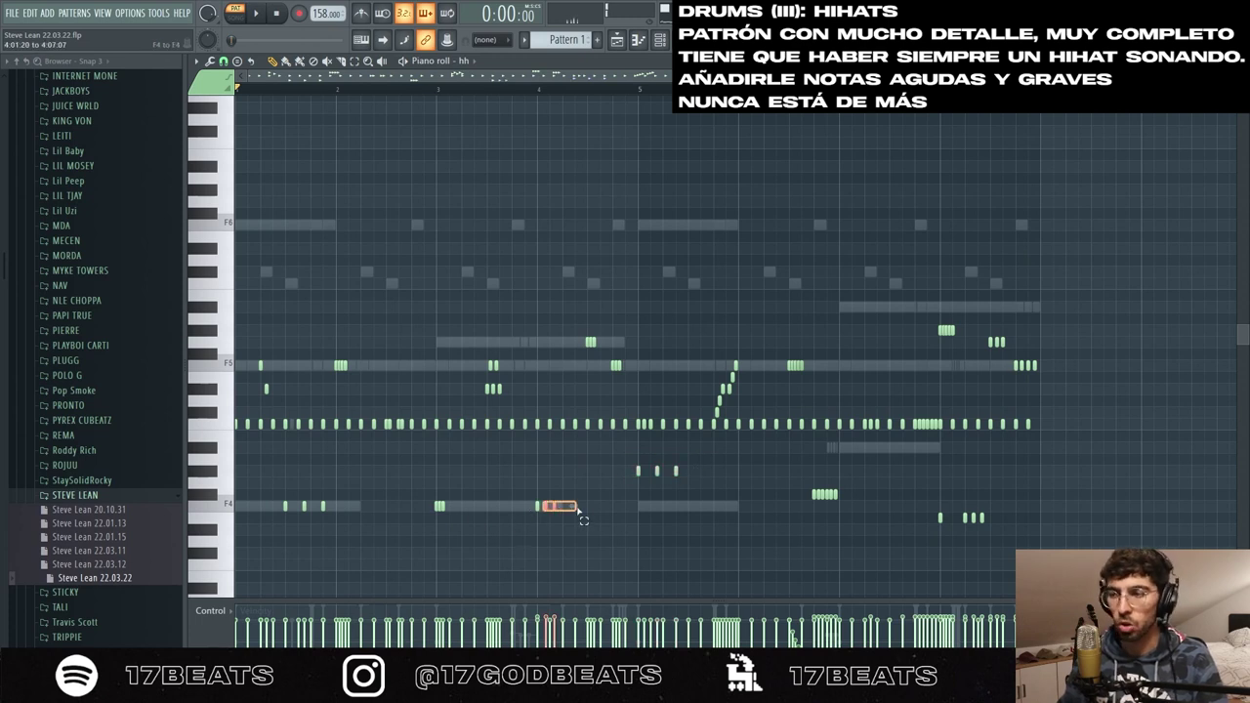
drag(279, 517, 372, 500)
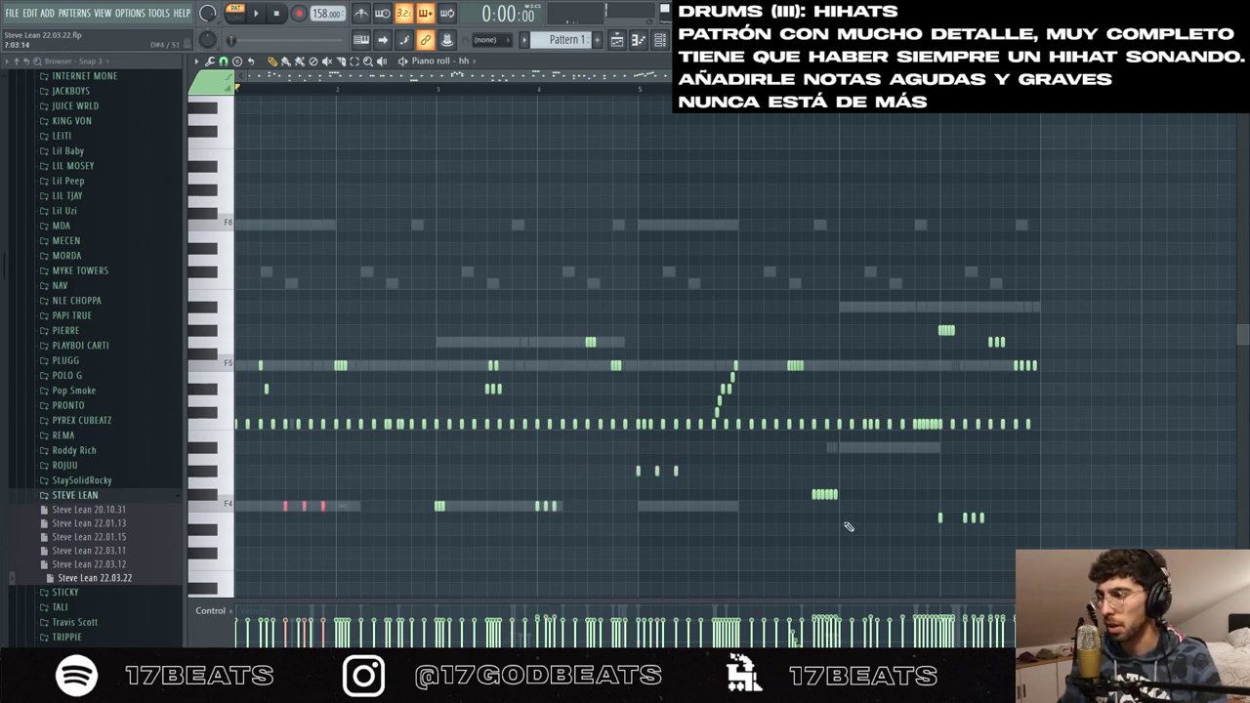
drag(793, 478, 858, 518)
drag(994, 512, 967, 530)
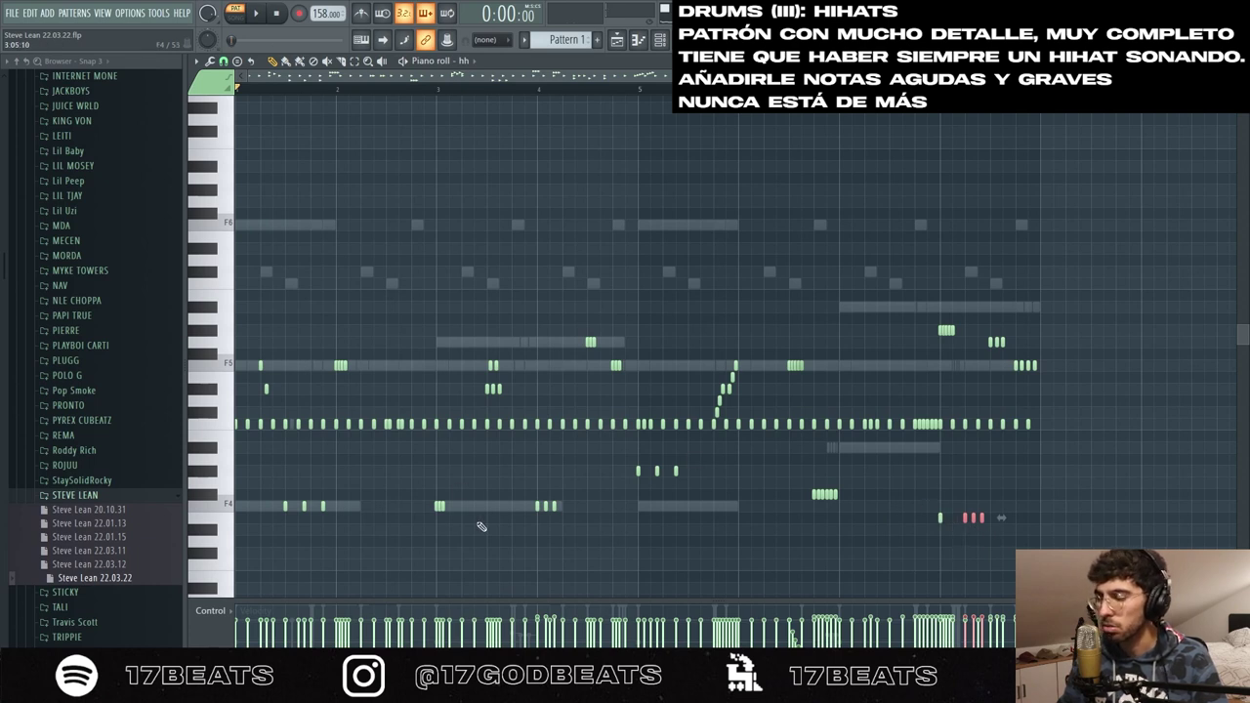
drag(481, 527, 567, 496)
key(space)
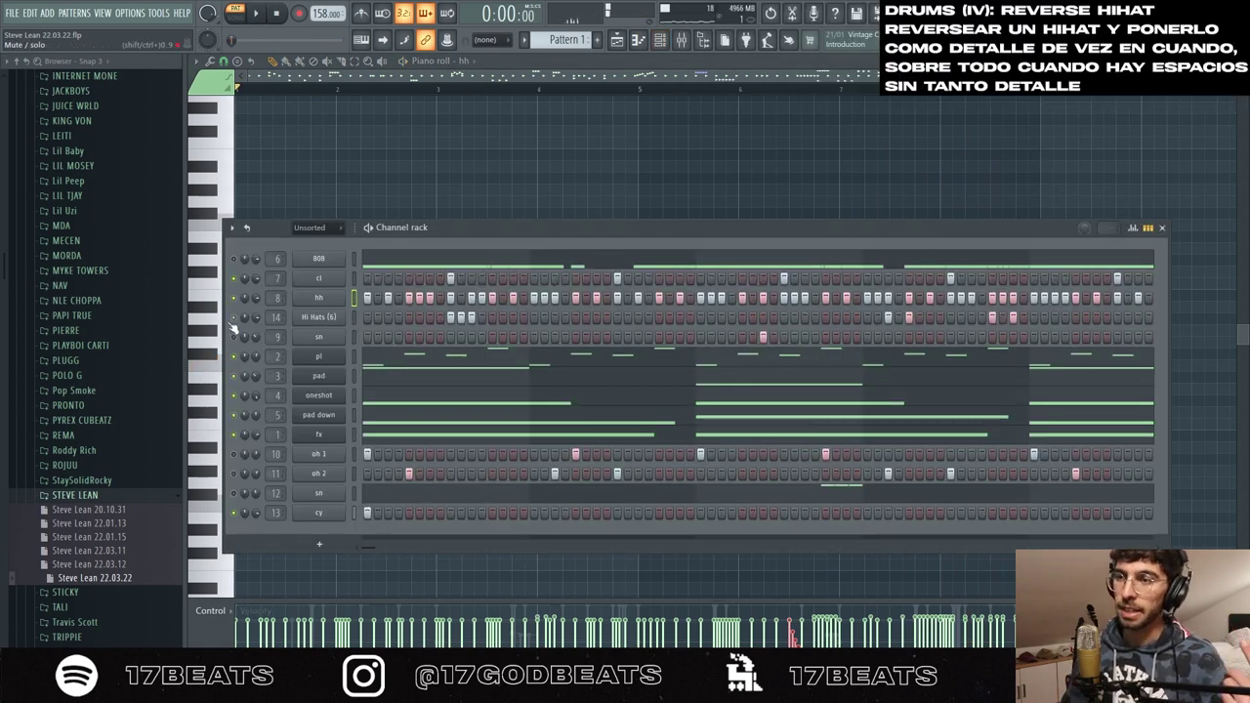
Reverse the Hi Hats (6) sample and raise its start offset to cut off the quiet beginning.
click(319, 318)
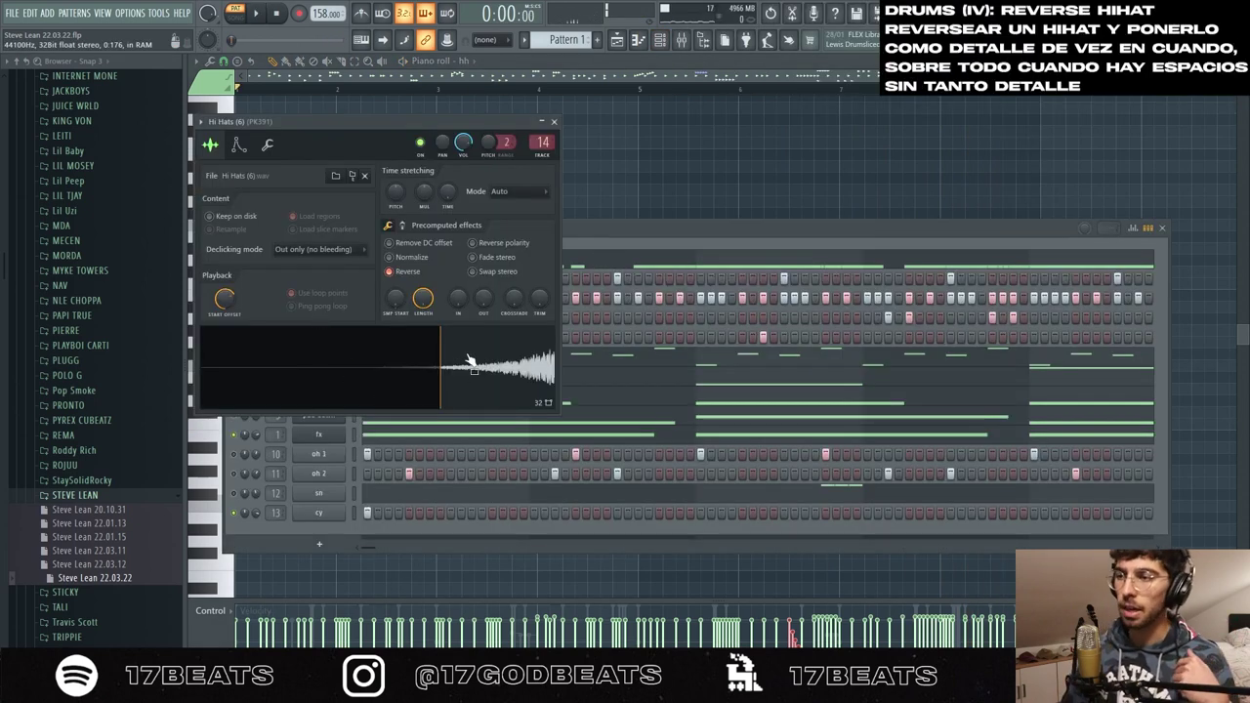
drag(400, 303, 270, 391)
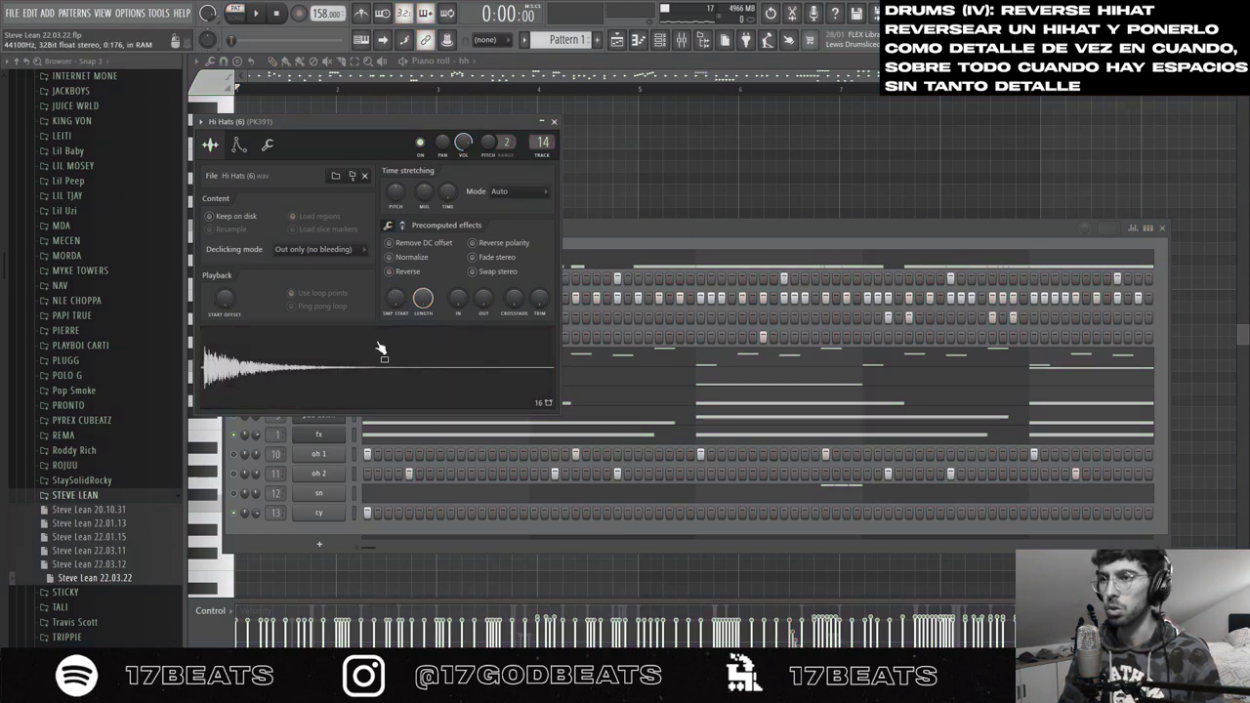
click(406, 272)
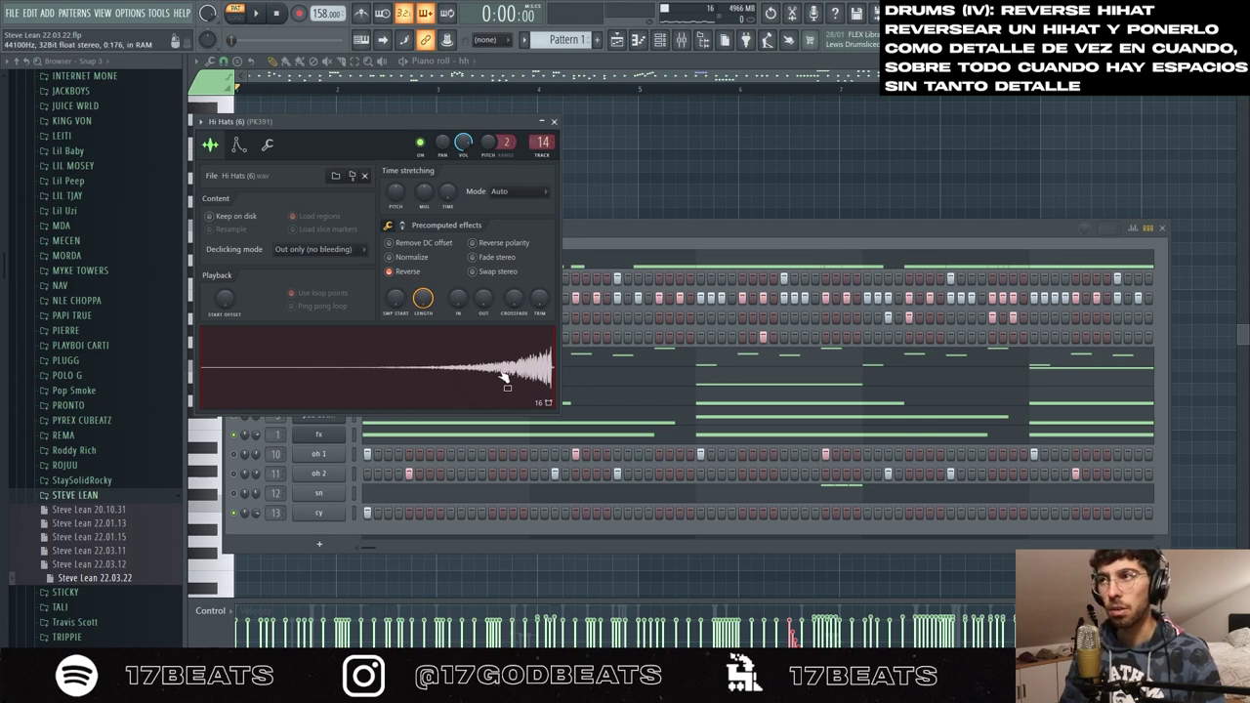
drag(222, 313, 222, 252)
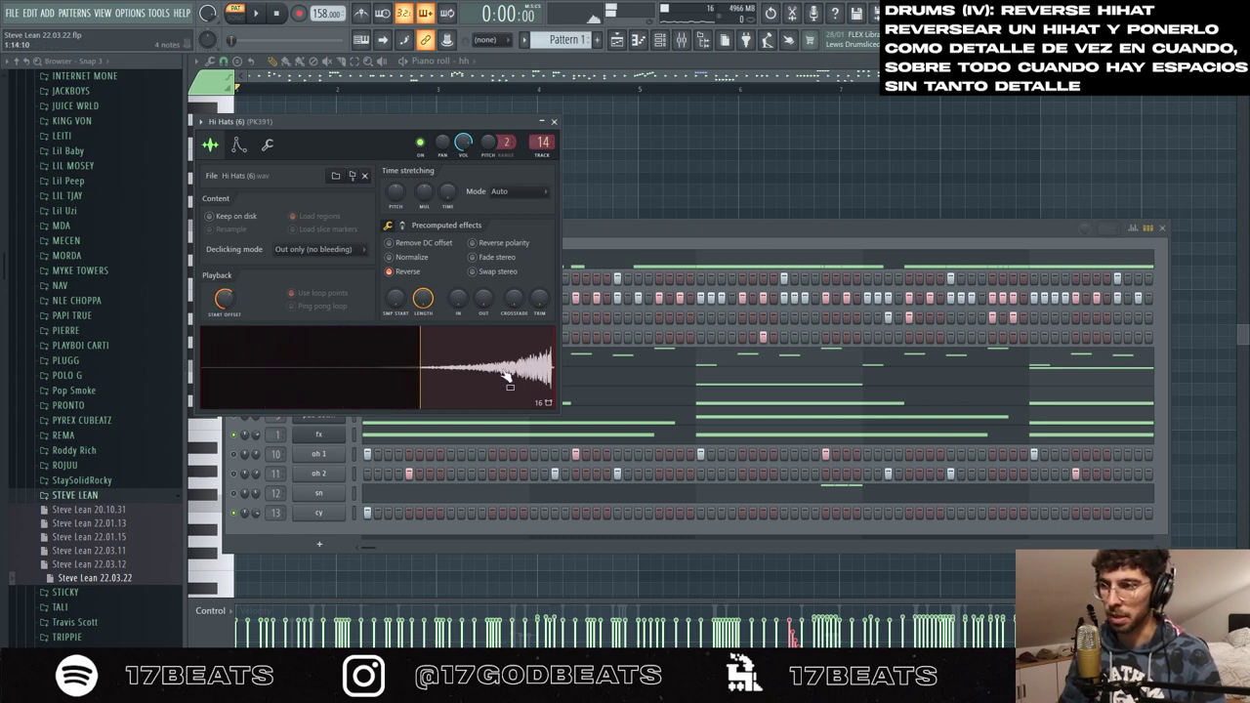
drag(224, 299, 223, 295)
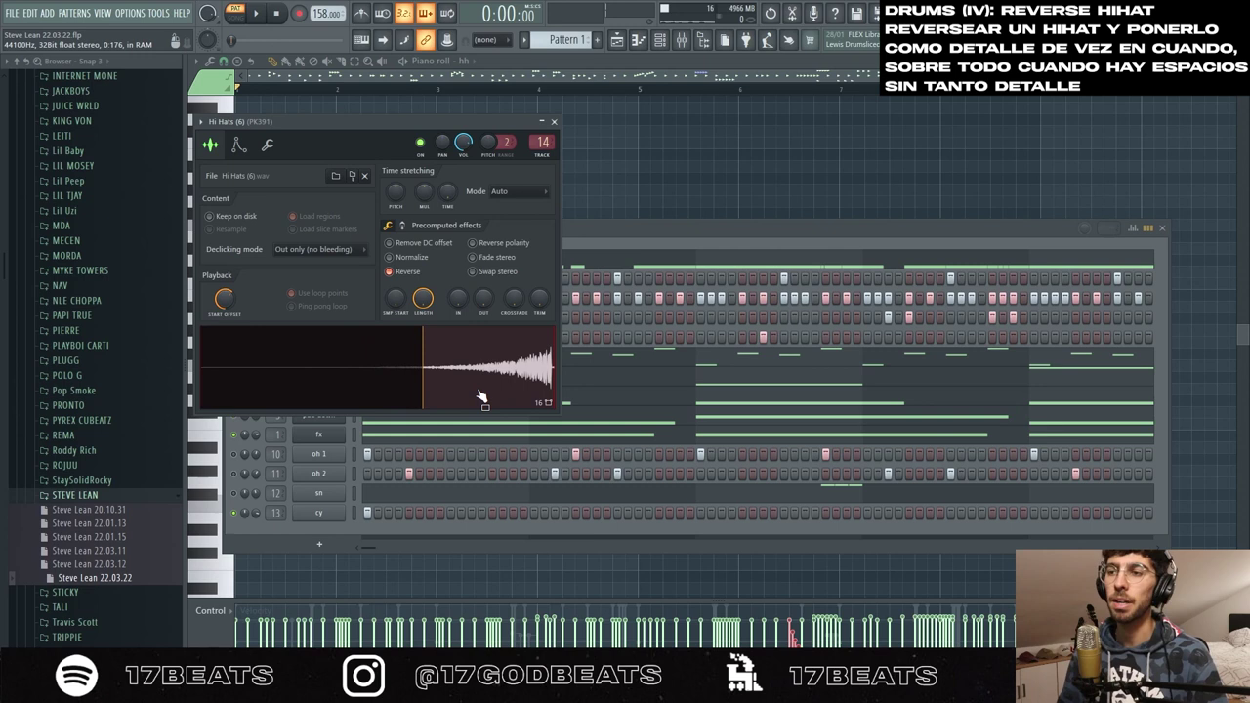
key(Escape)
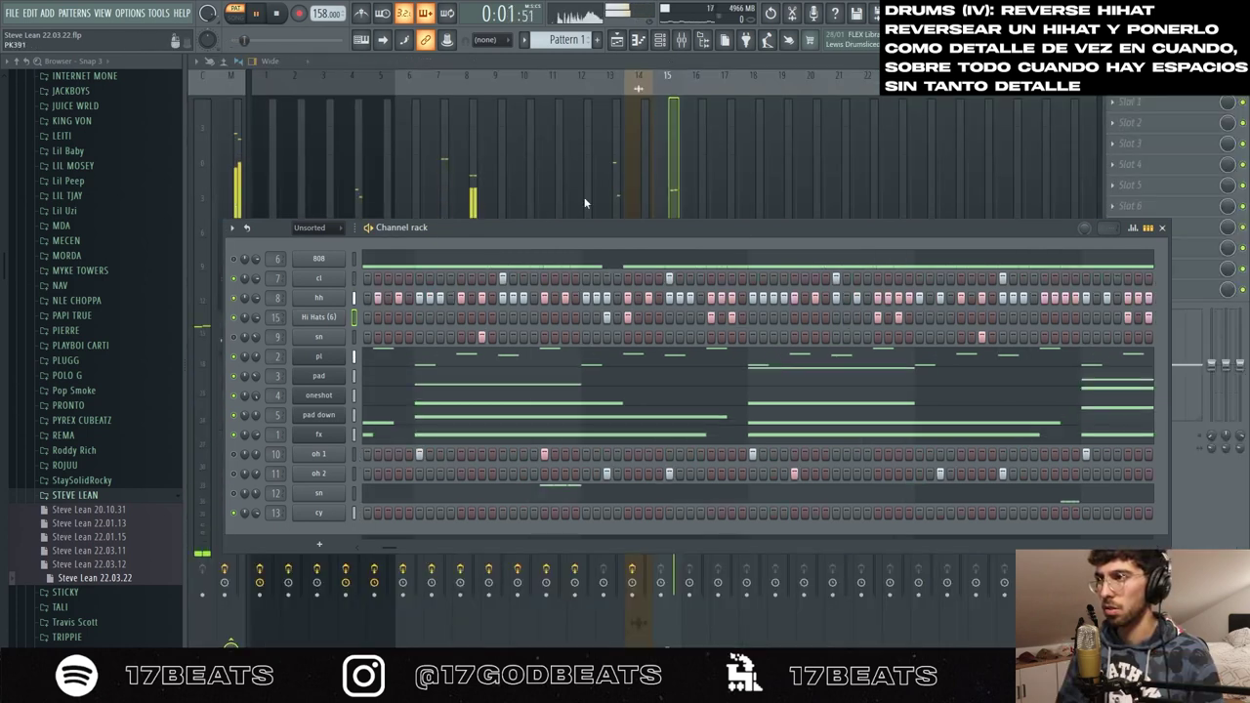
Examine the first sn snare's hits across the whole pattern and play them with the clap, hi-hats and melody layers.
click(681, 40)
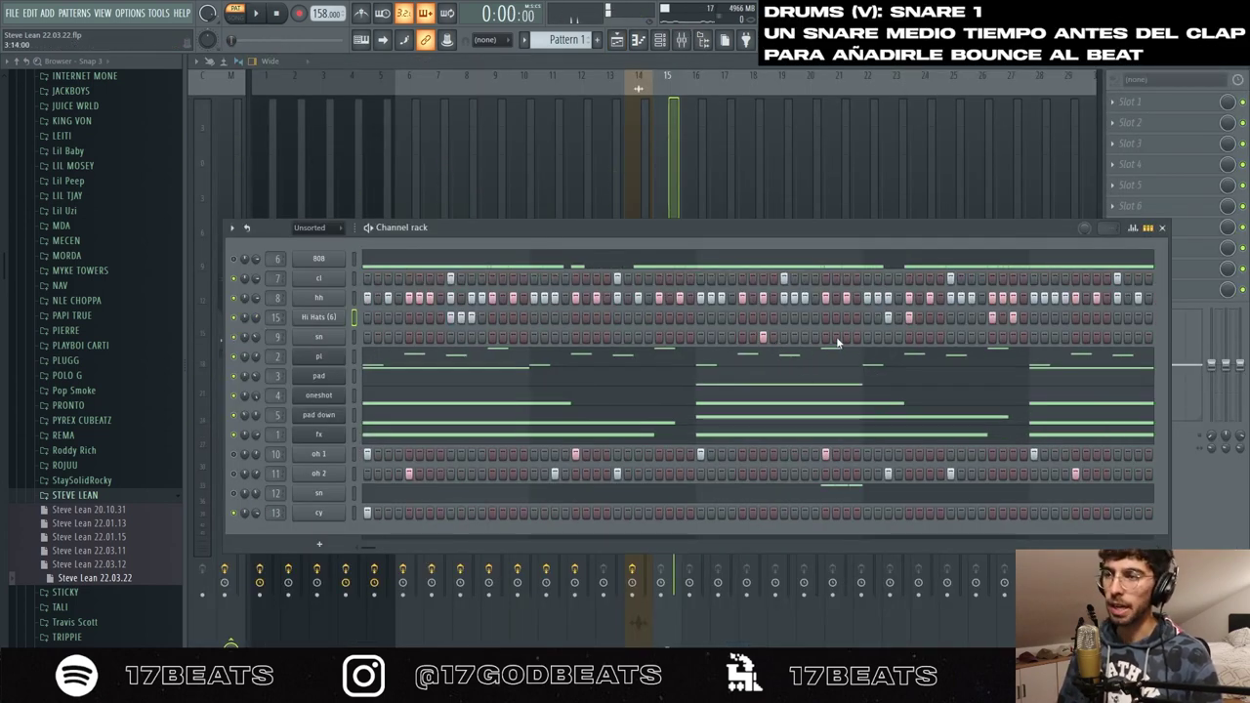
scroll(762, 342, right, 5)
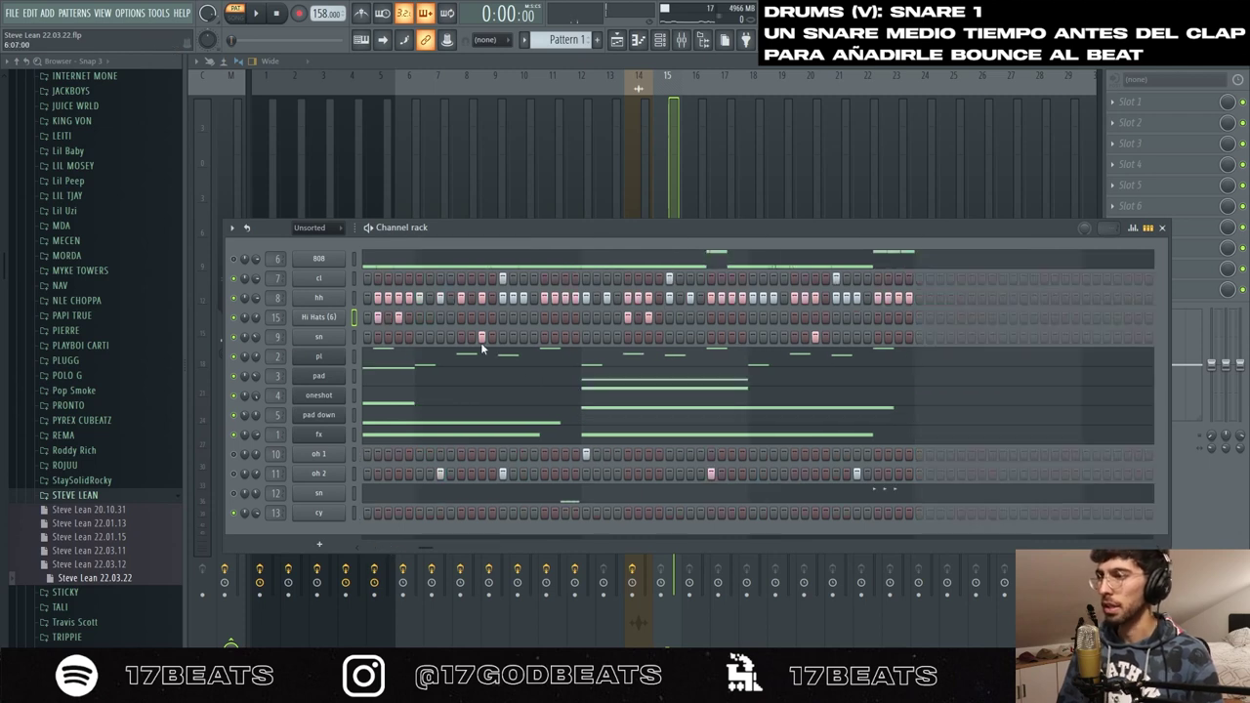
drag(438, 554, 224, 556)
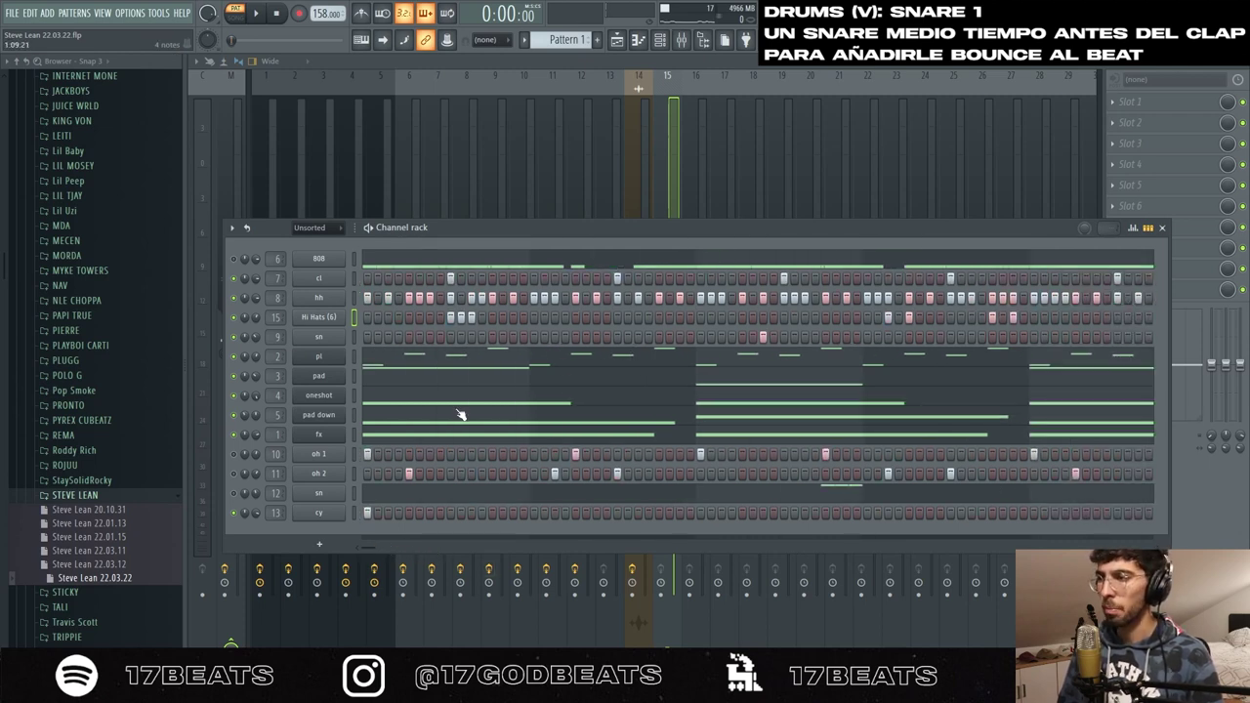
key(space)
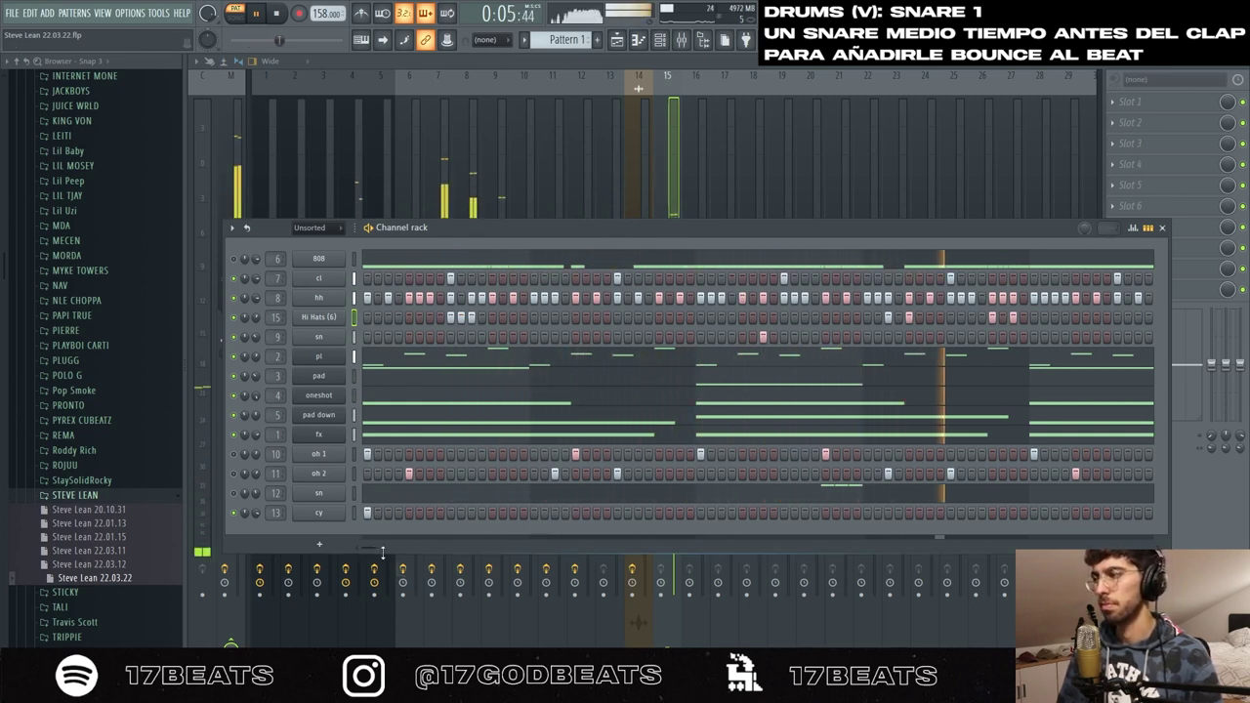
scroll(386, 553, right, 1)
drag(385, 554, 304, 552)
key(space)
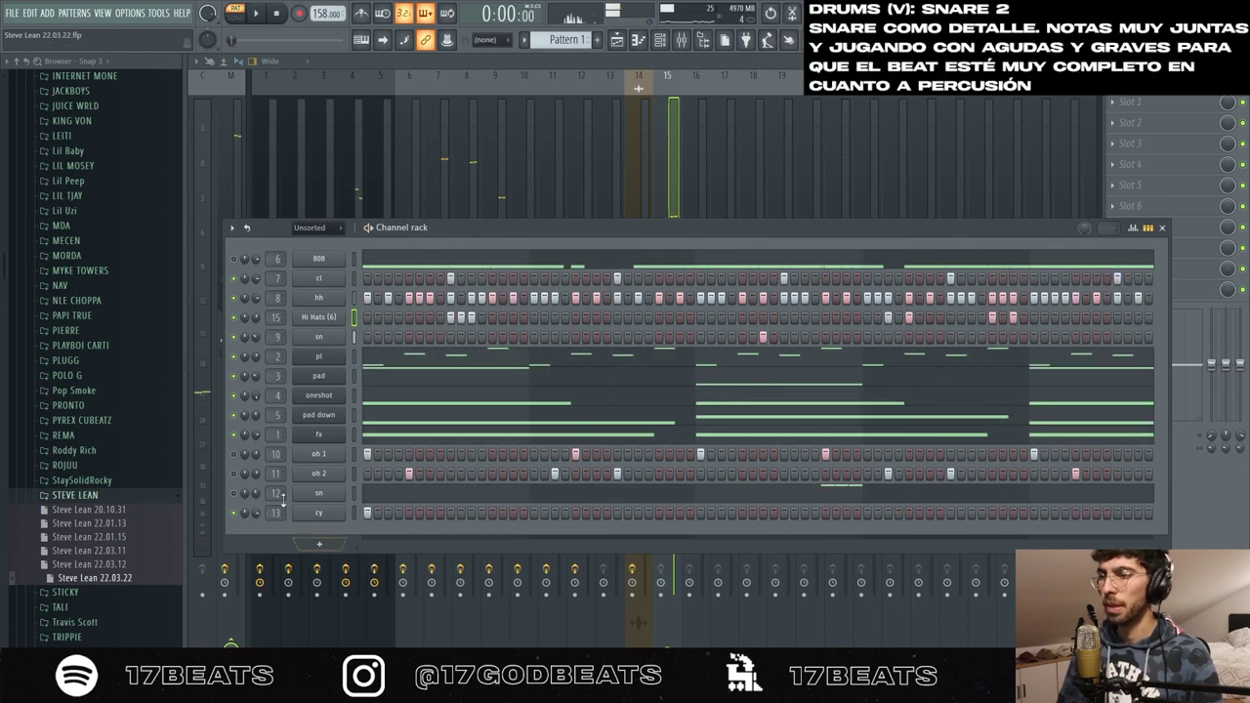
View the second sn snare's notes in the piano roll, highlight its note groups and play them with the other layers.
click(437, 500)
drag(809, 410, 845, 459)
drag(992, 351, 1064, 371)
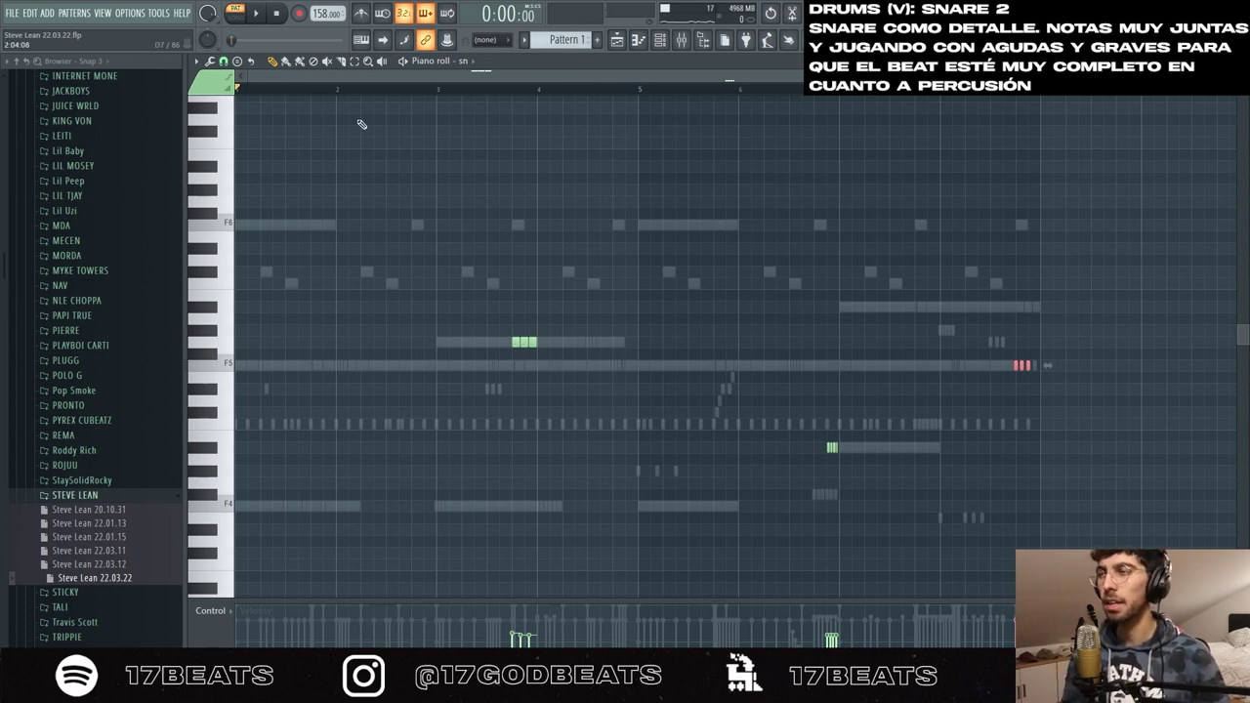
scroll(361, 124, up, 1)
key(space)
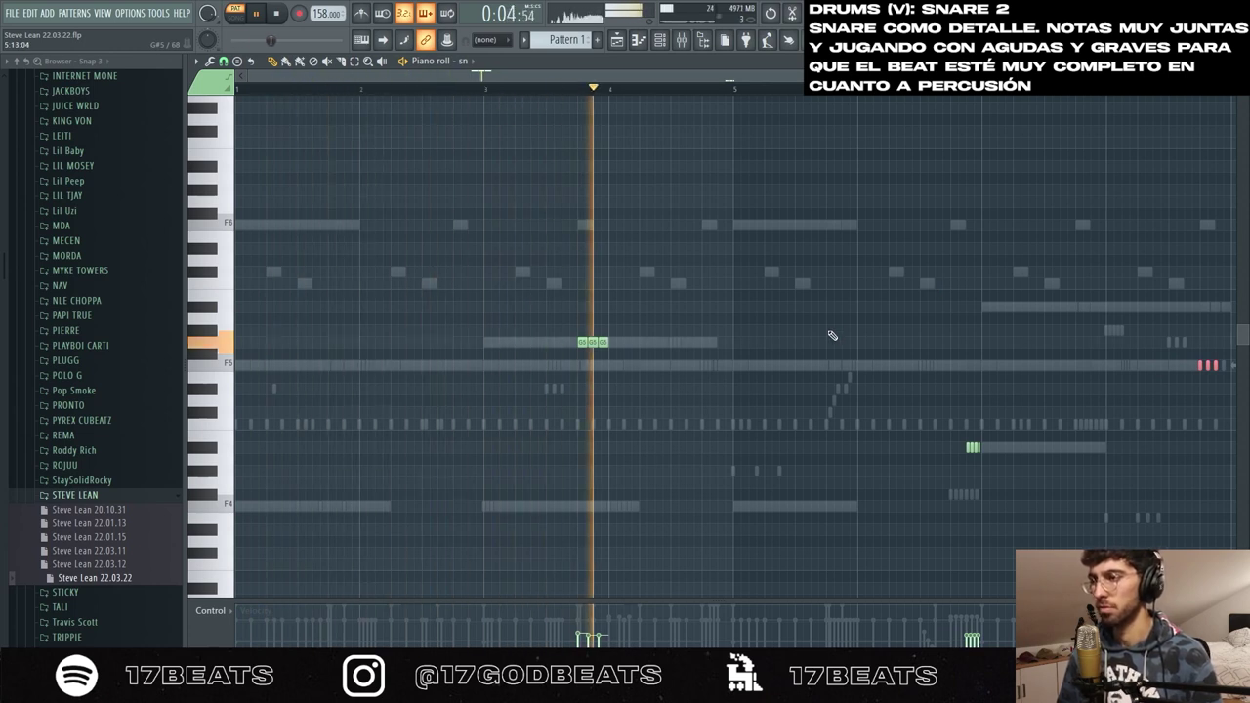
drag(584, 83, 738, 86)
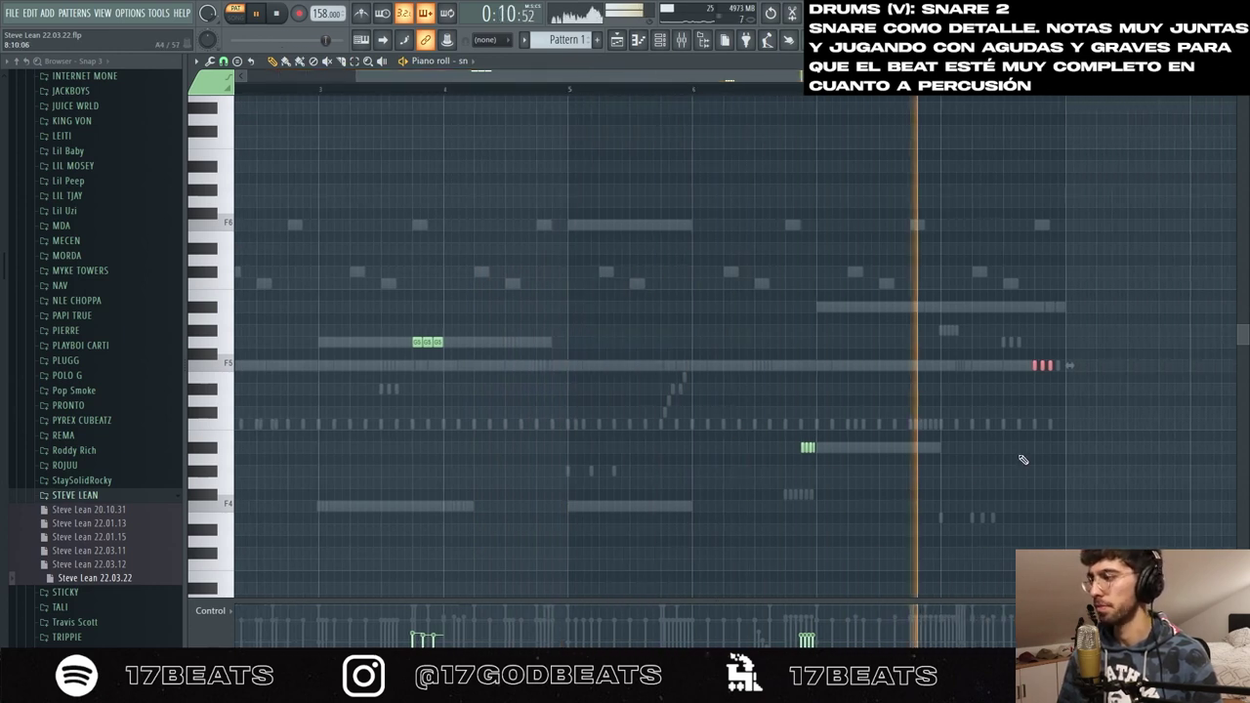
key(space)
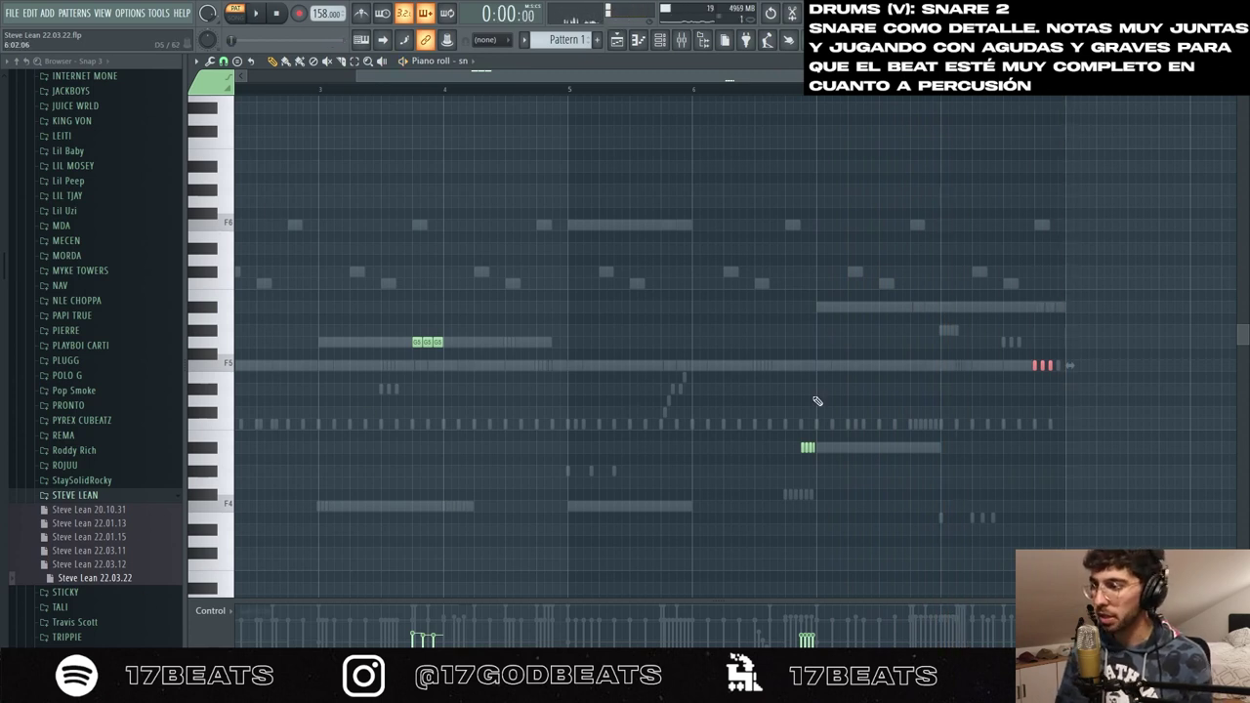
Inspect the oh 2 sample settings and play both open hats with the other drums and melody layers across the pattern.
key(F6)
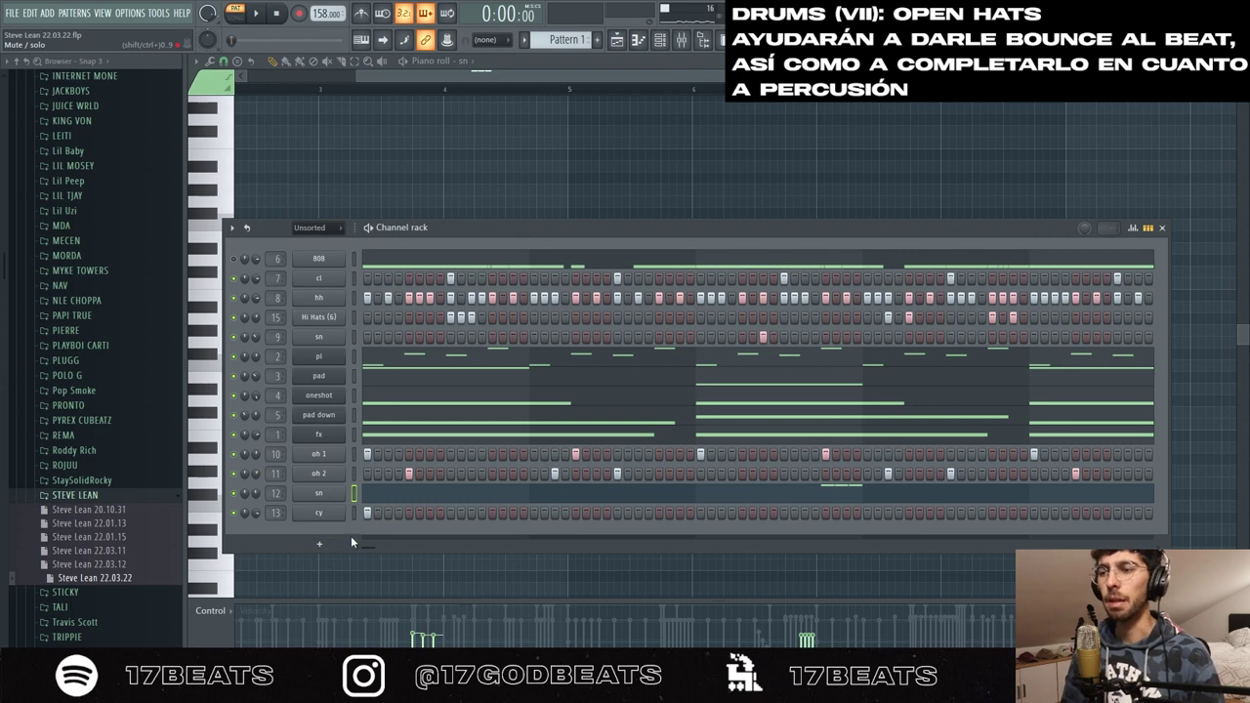
click(318, 473)
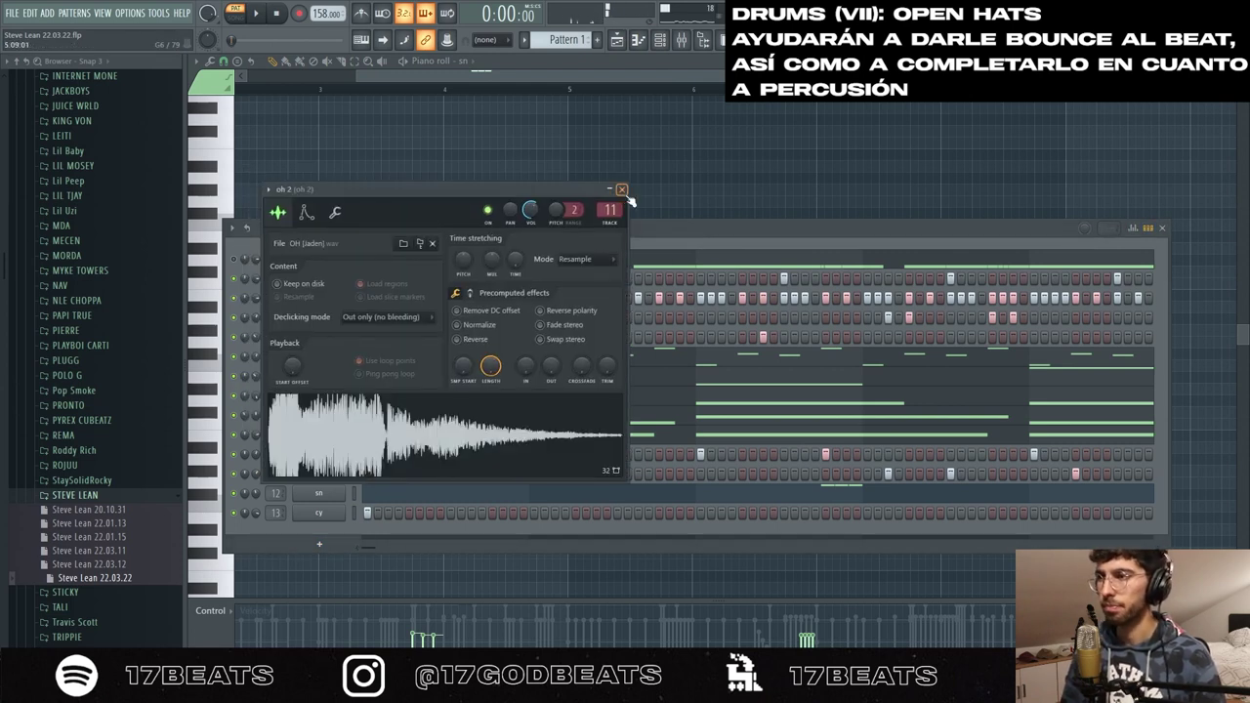
click(621, 190)
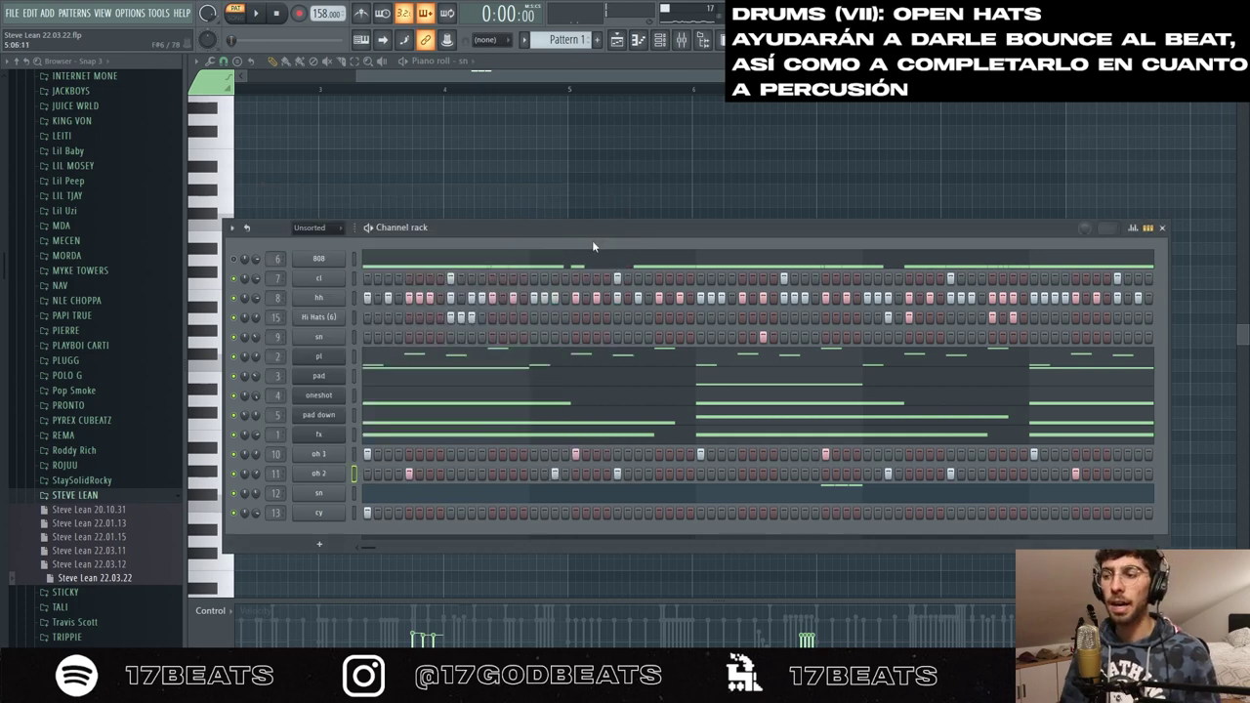
key(space)
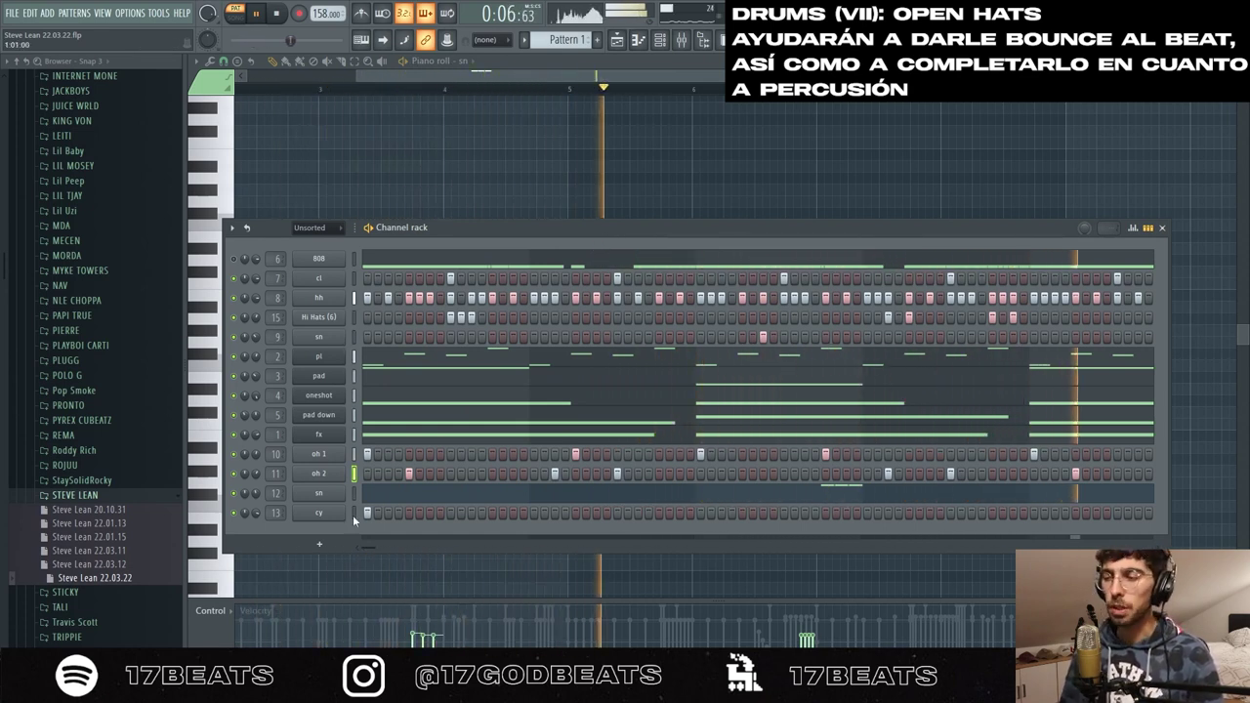
drag(369, 547, 428, 547)
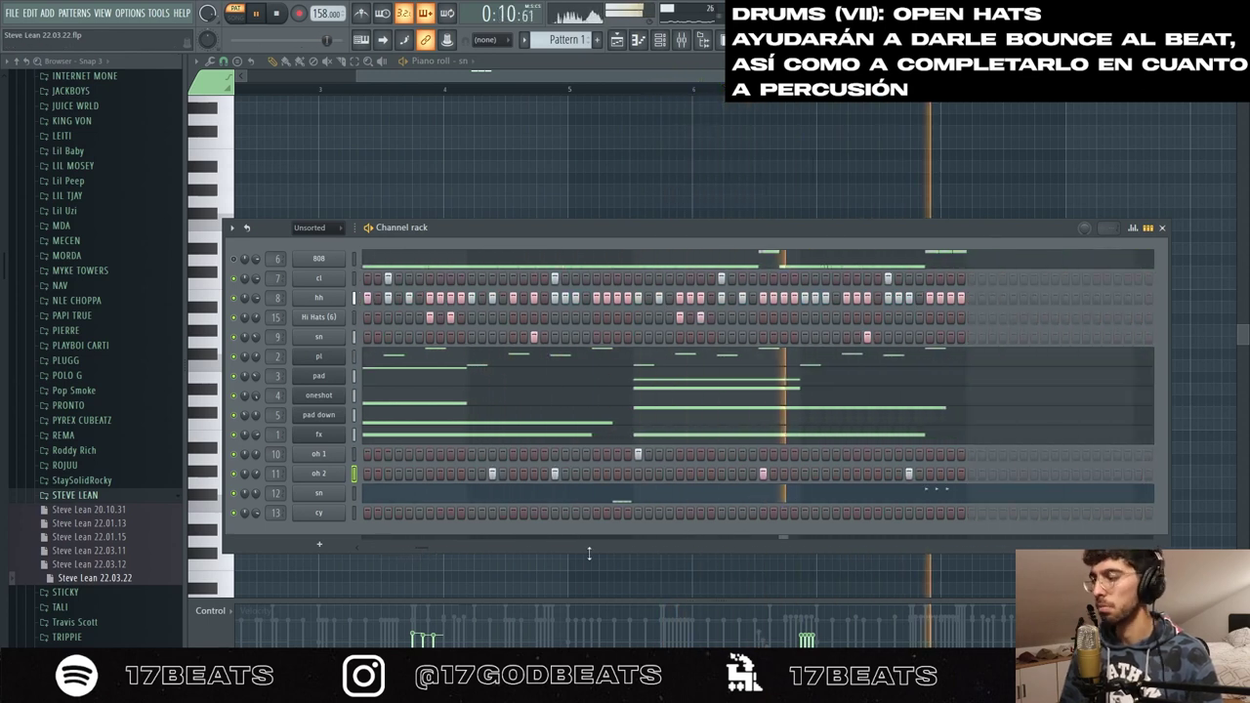
drag(450, 550, 373, 553)
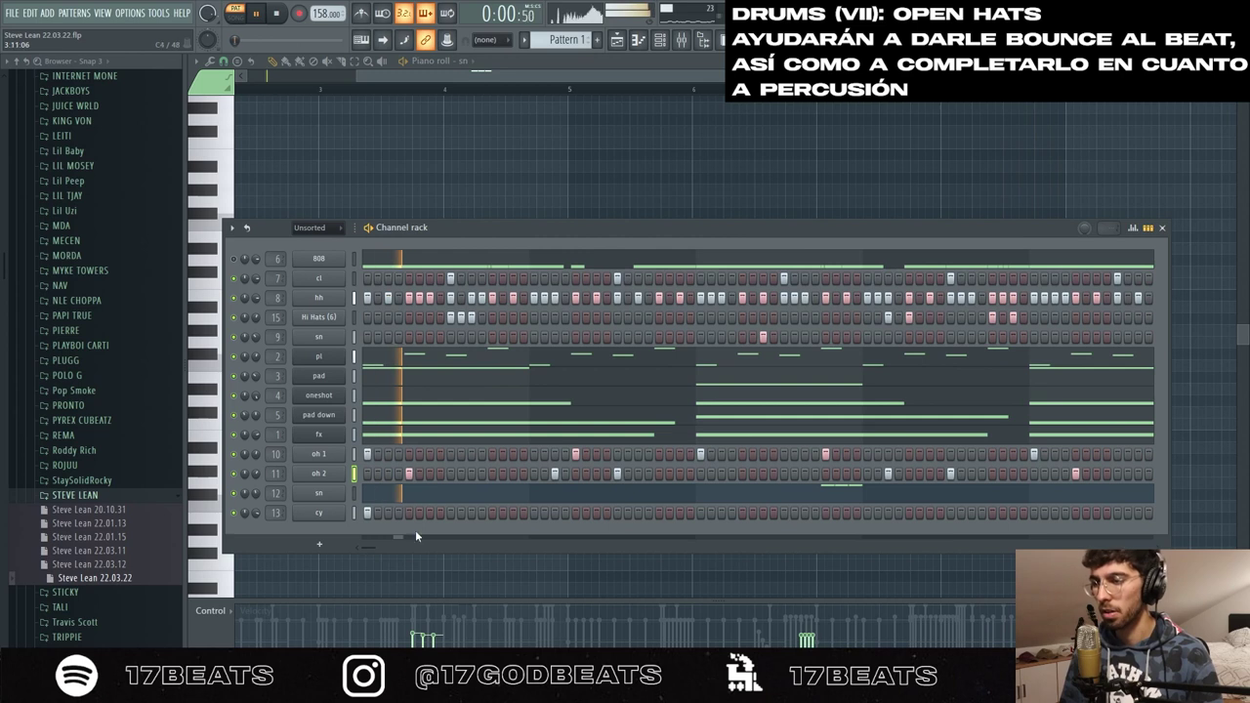
key(space)
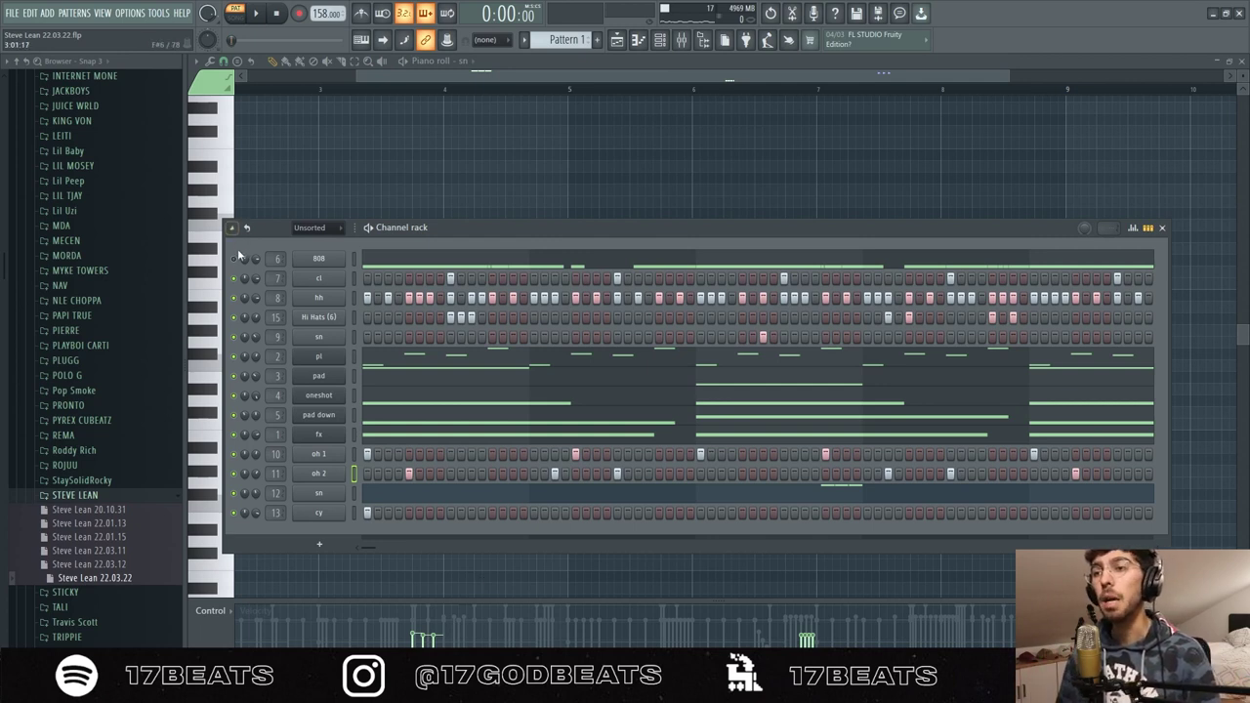
View the 808 bass notes in the piano roll and play them with all other layers across the pattern.
click(391, 264)
drag(699, 78, 2, 151)
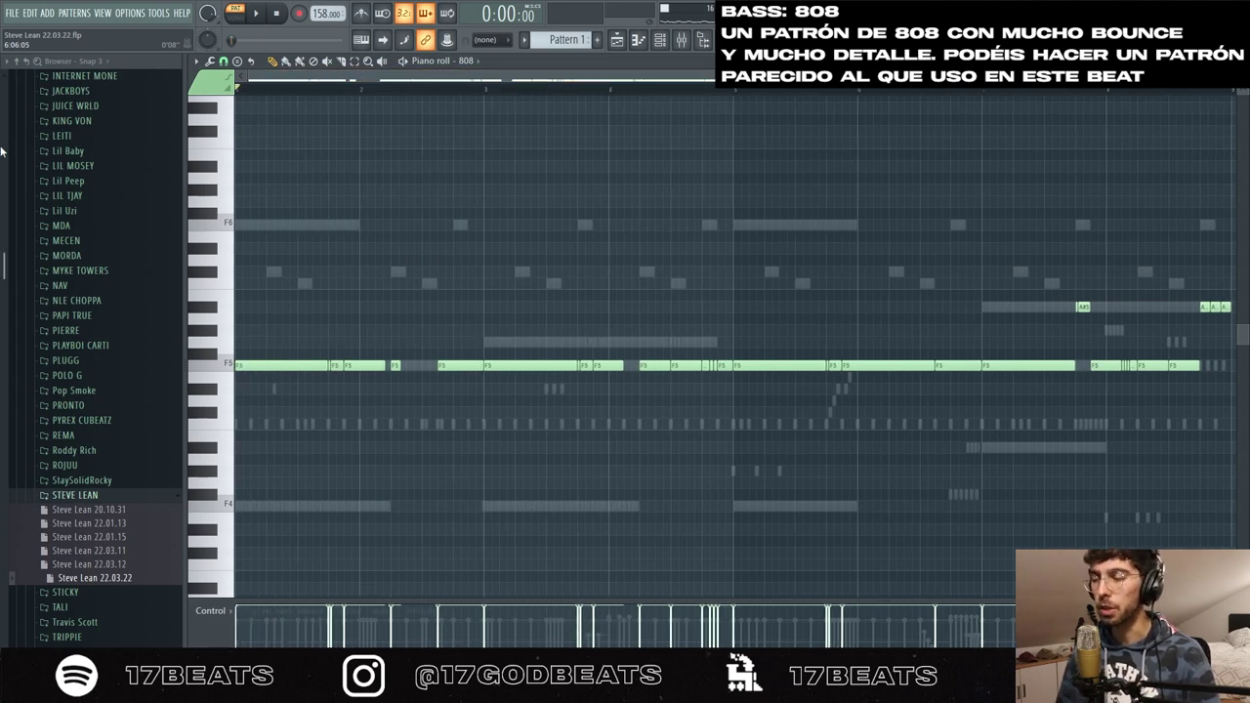
key(space)
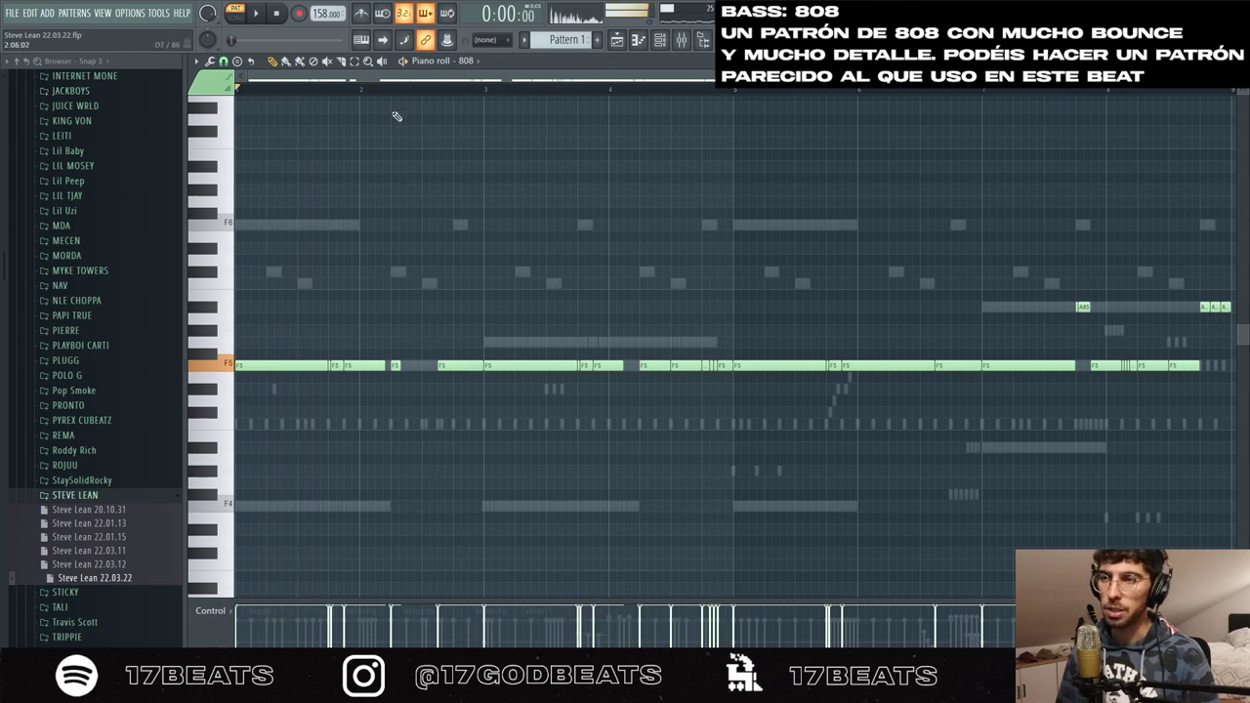
scroll(344, 103, up, 5)
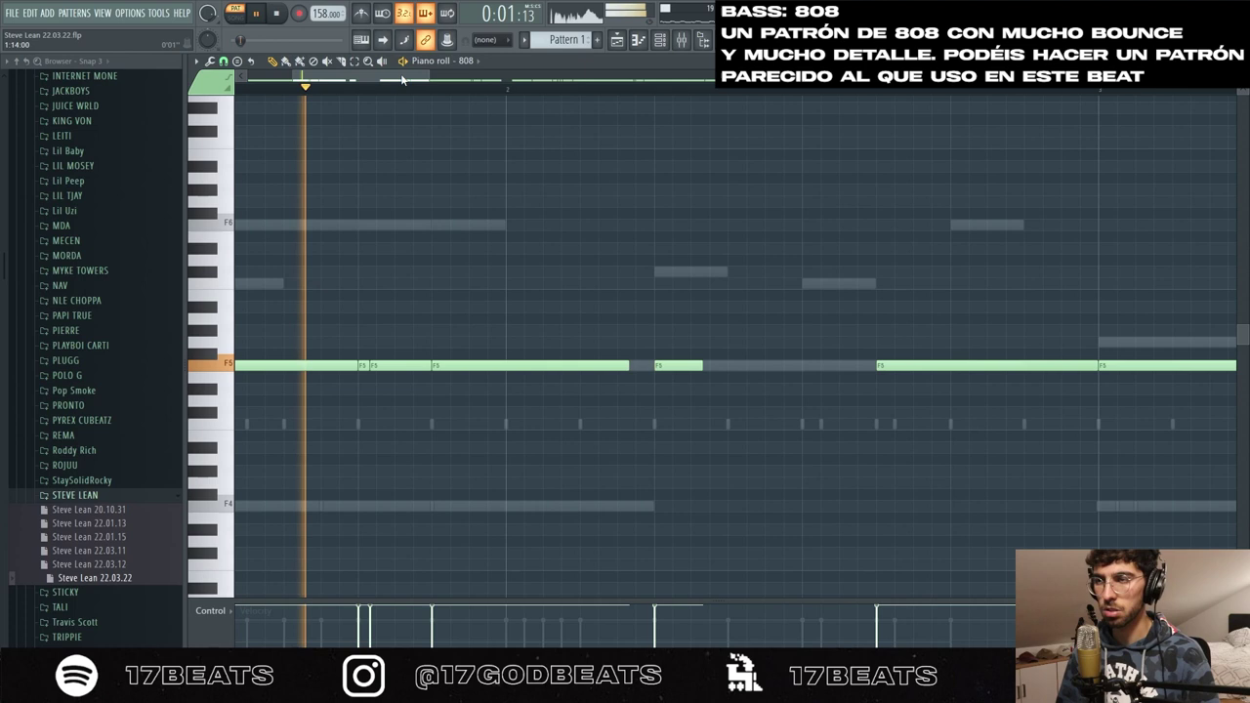
scroll(424, 83, down, 5)
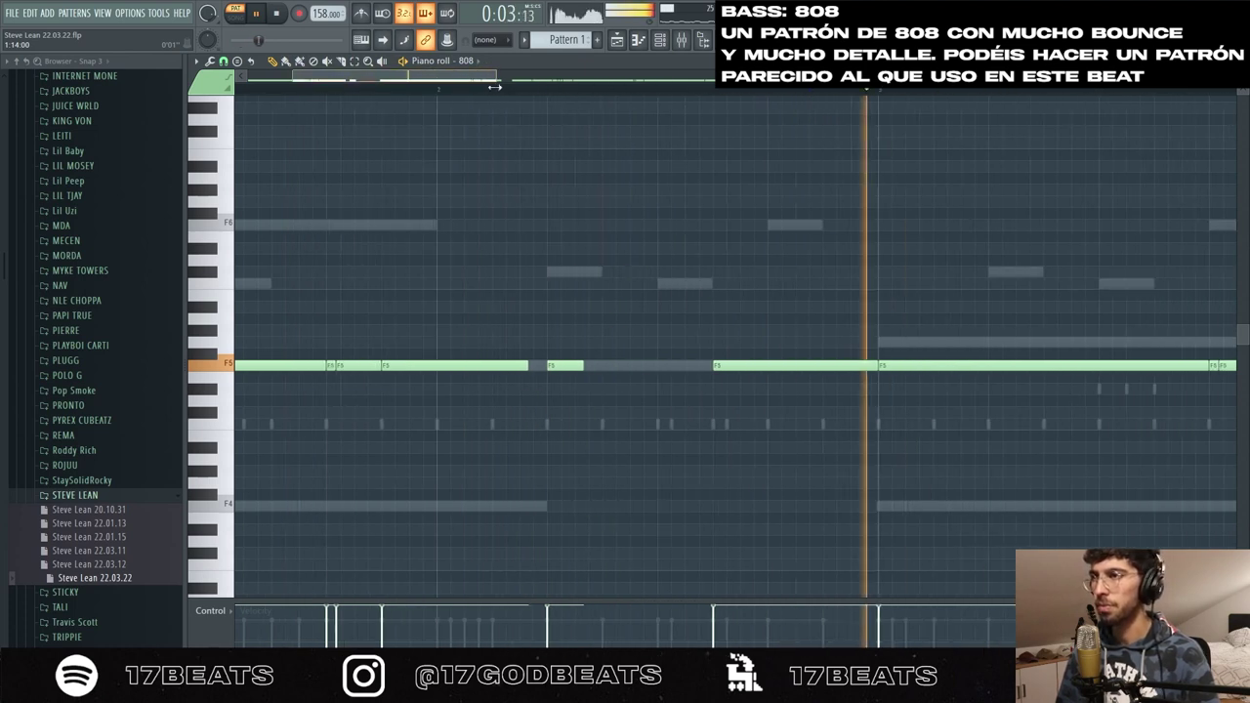
scroll(772, 153, down, 2)
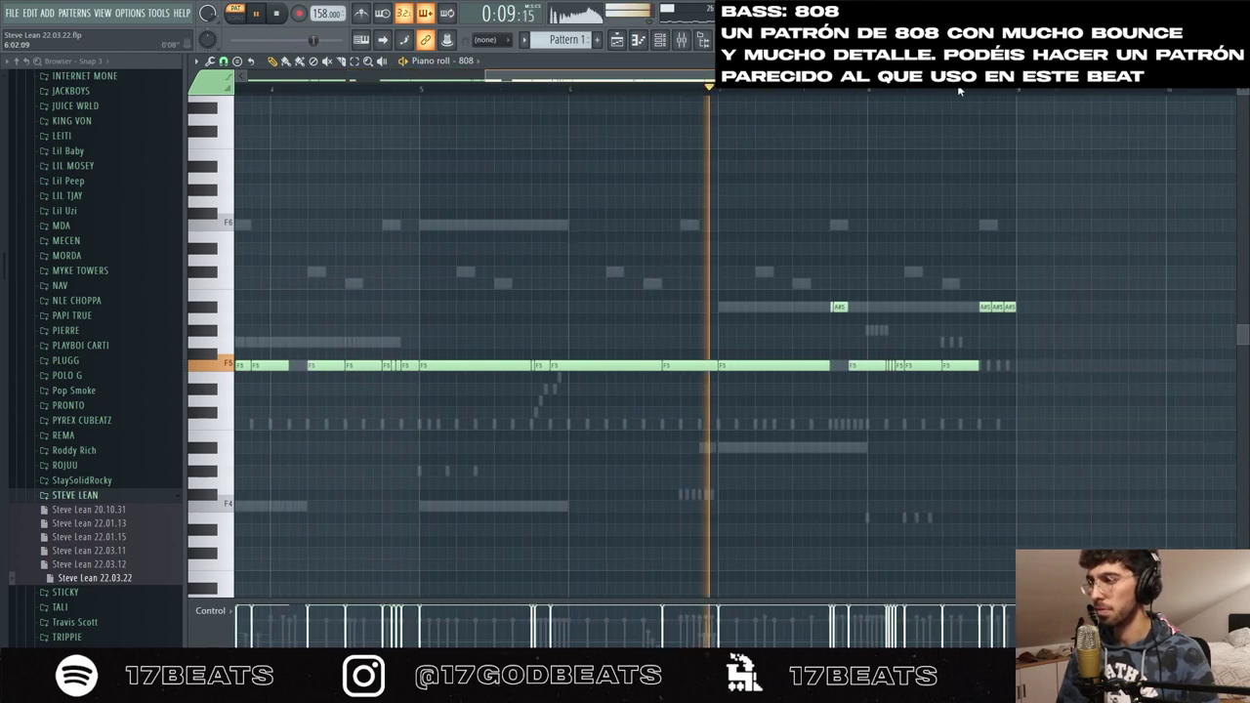
key(space)
click(668, 44)
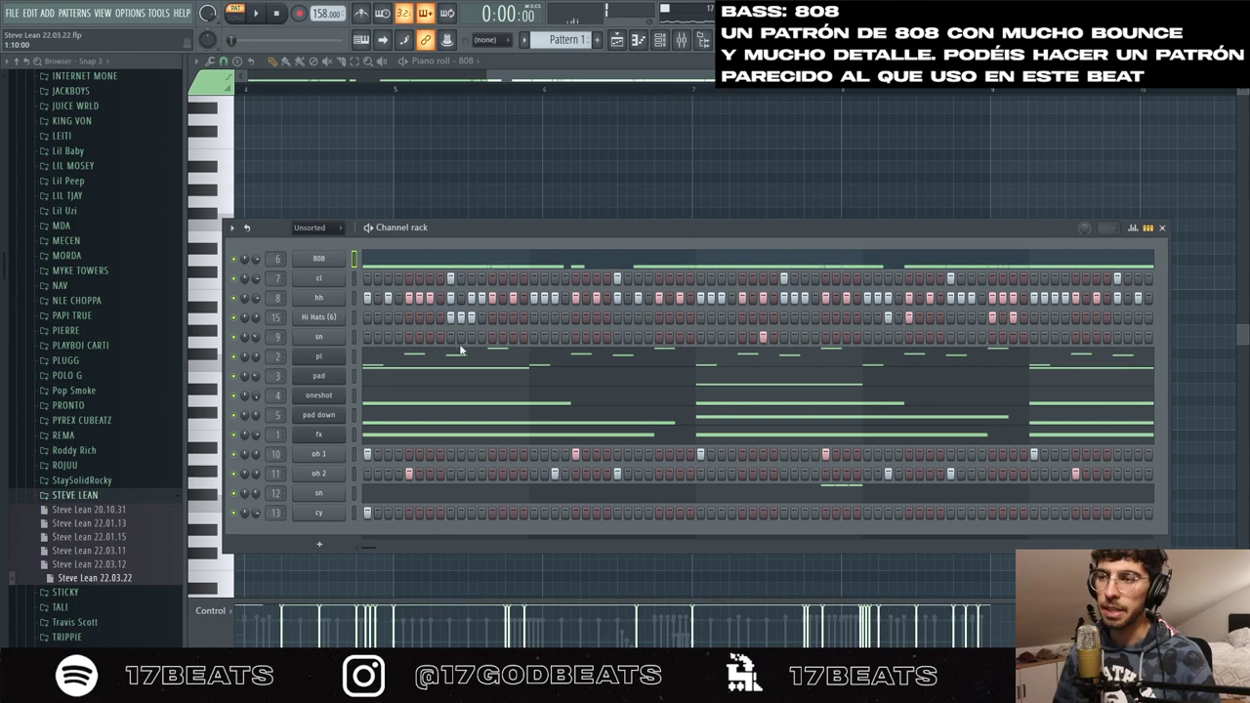
Play the beat with the mixer open and inspect the FabFilter Pro-Q 3 low cut on the oh 2 track.
key(F9)
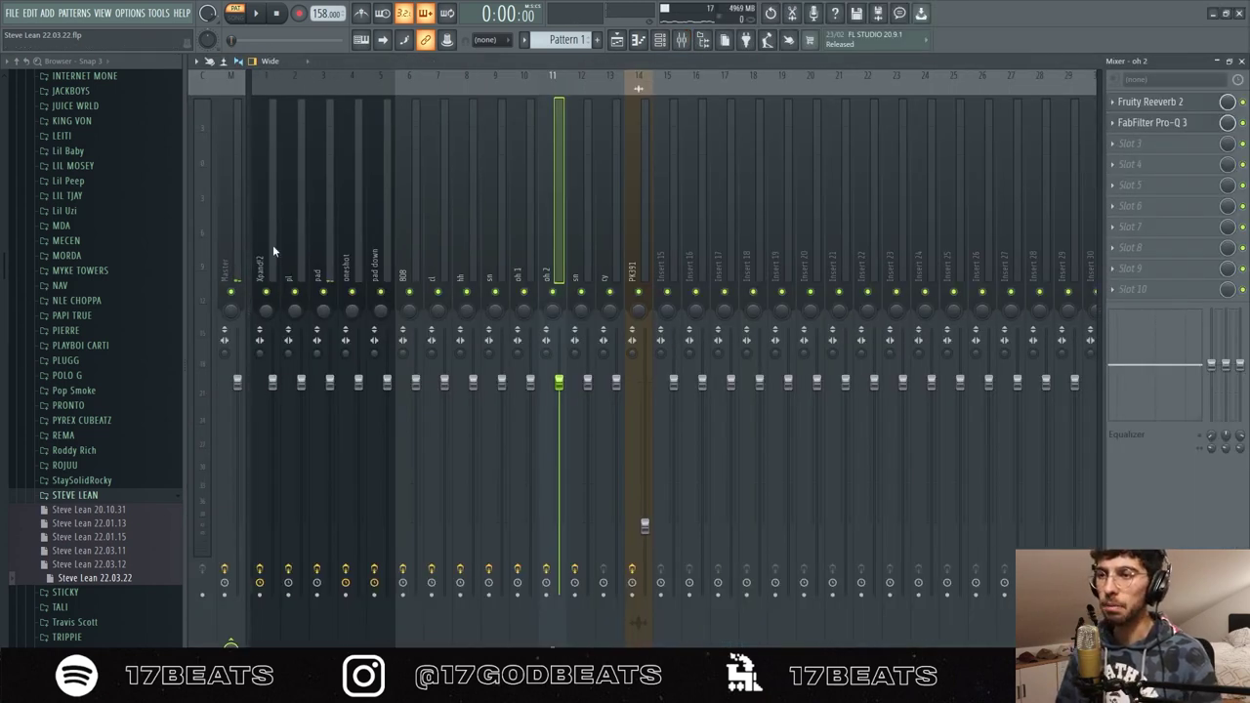
click(359, 220)
key(Right)
key(Right)
key(Right)
key(Right)
key(Right)
key(Right)
key(Right)
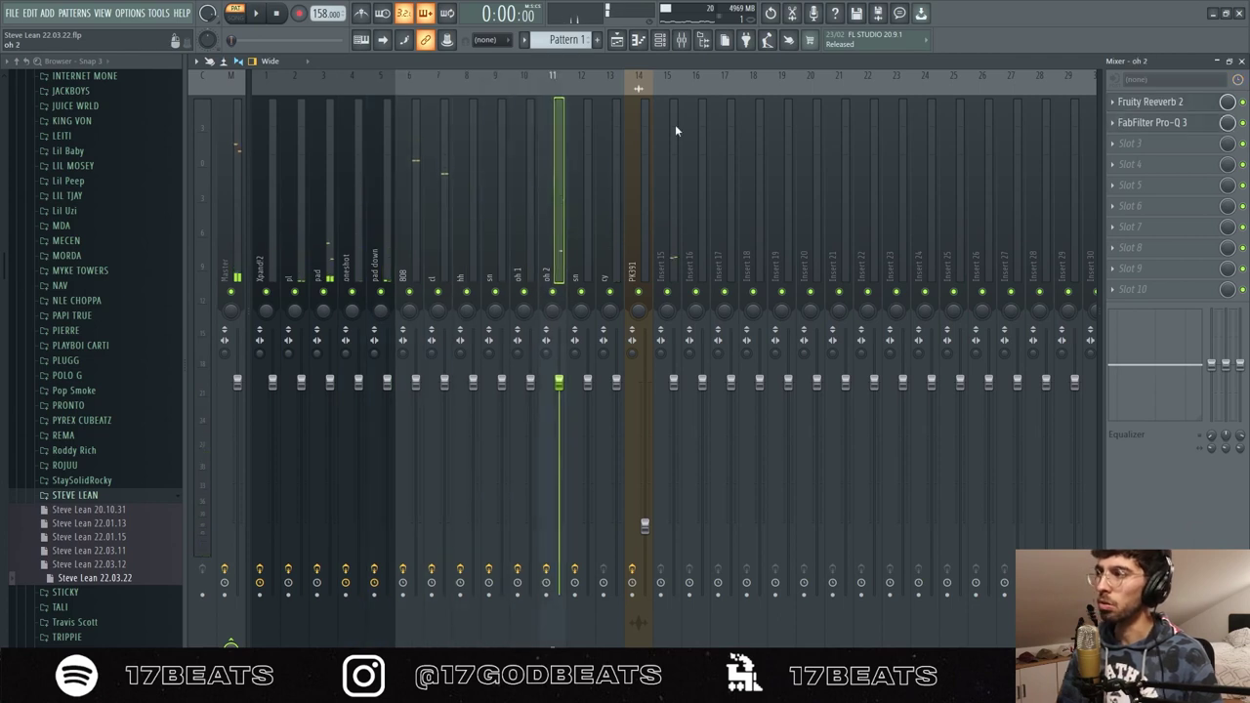
click(1168, 128)
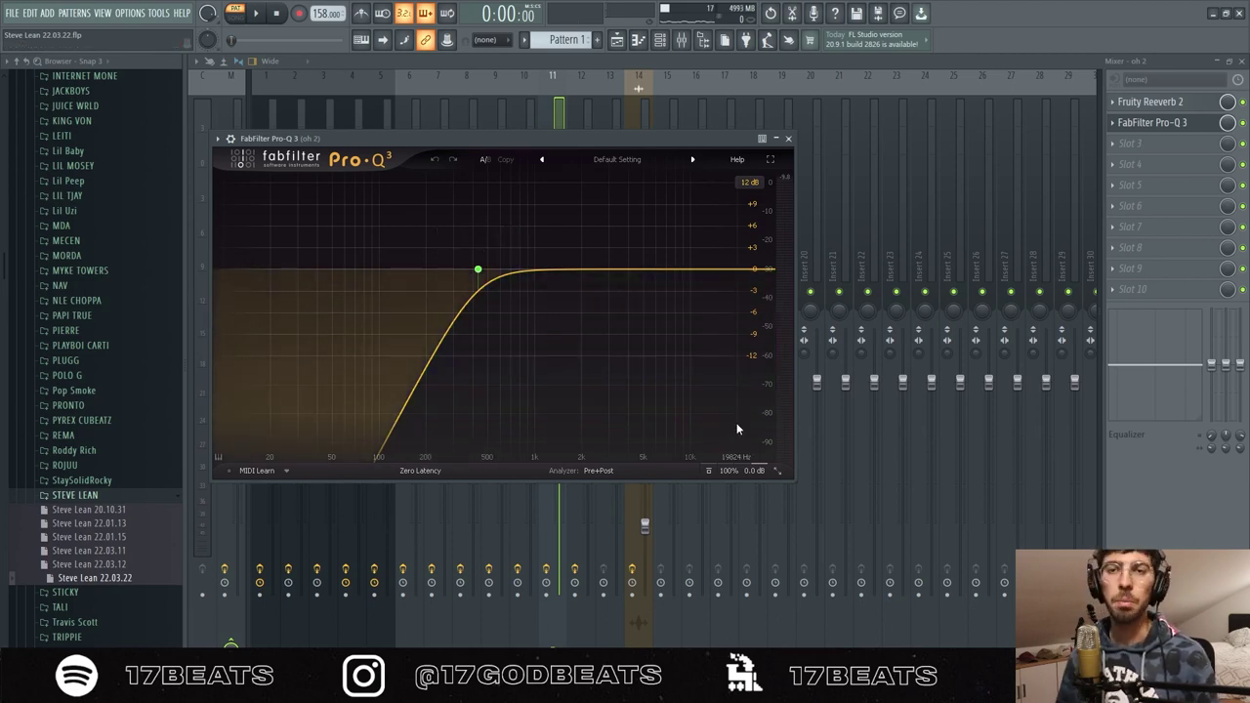
click(788, 138)
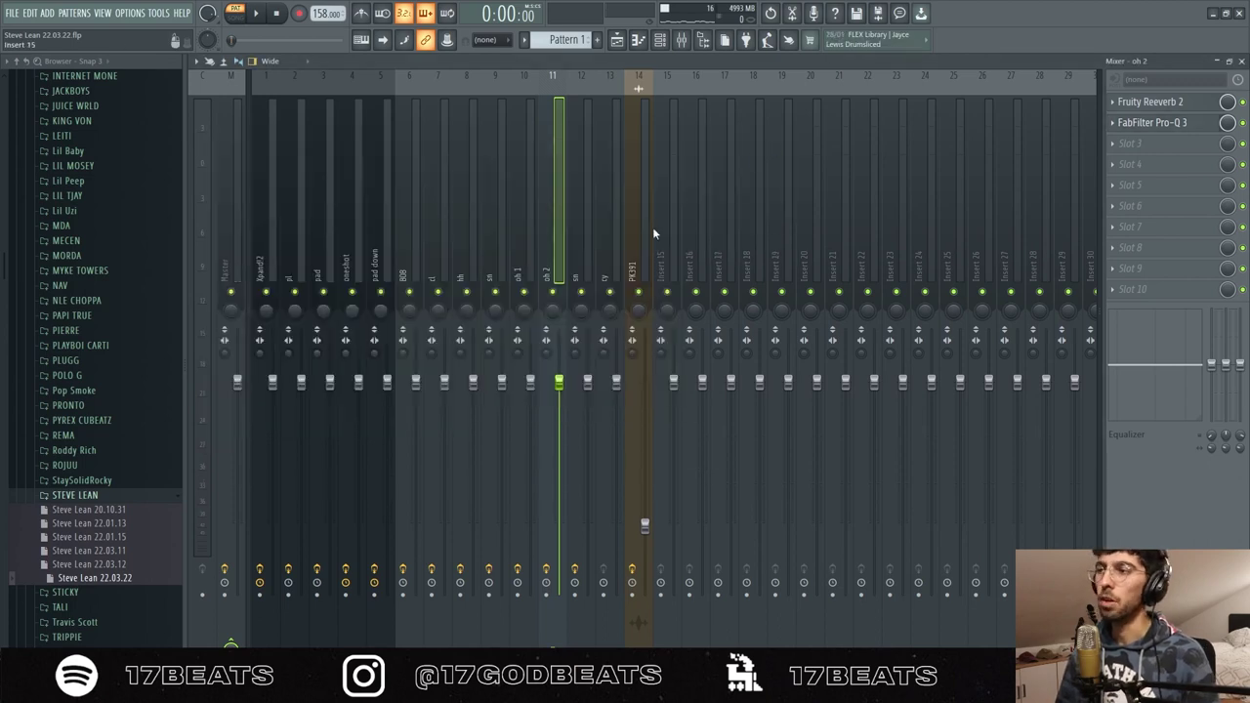
Inspect the 808 track's FabFilter Pro-Q 3 and compare the effect chains of the drum tracks from clap to oh 2.
click(415, 225)
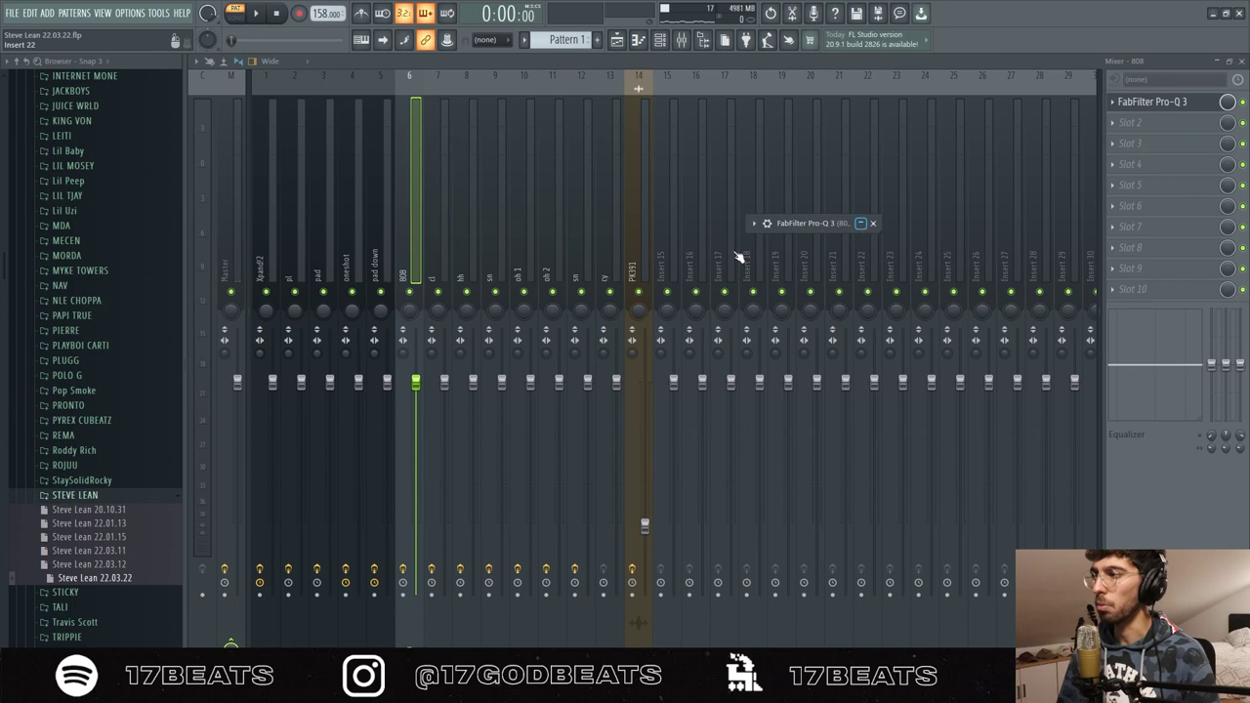
key(Right)
key(Right)
key(Right)
key(Right)
key(Right)
key(Left)
key(Right)
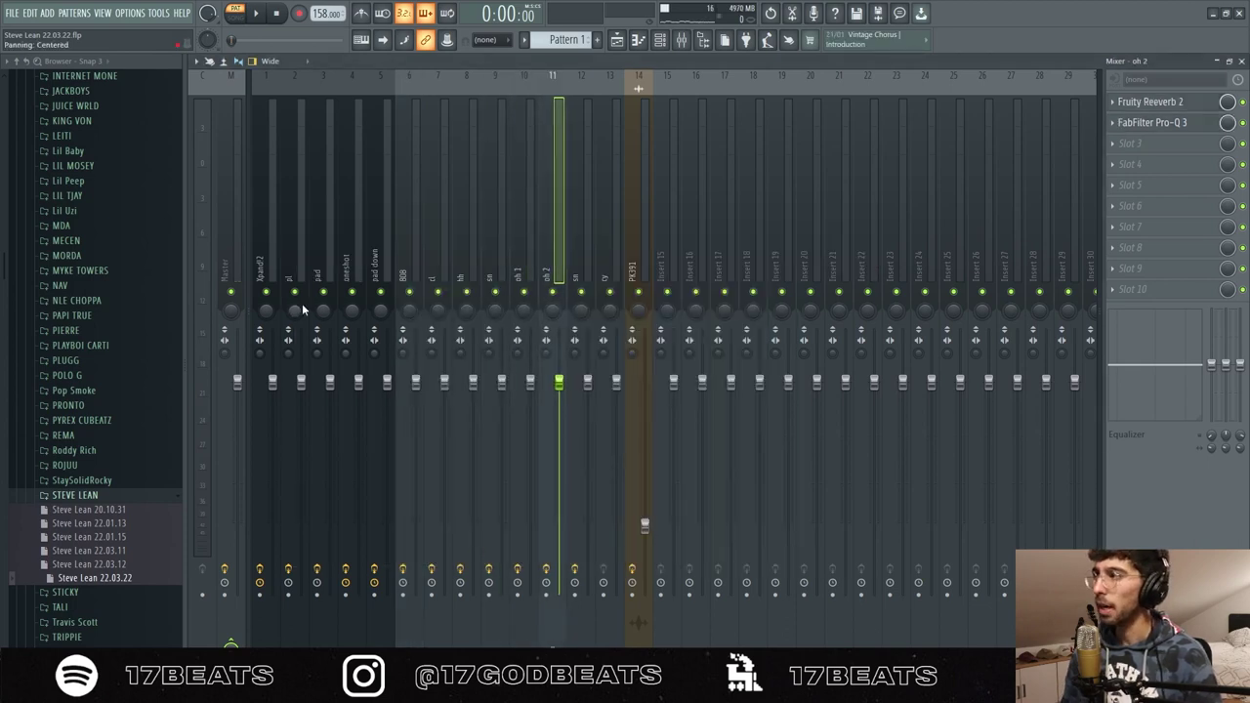
key(Left)
key(Left)
key(Left)
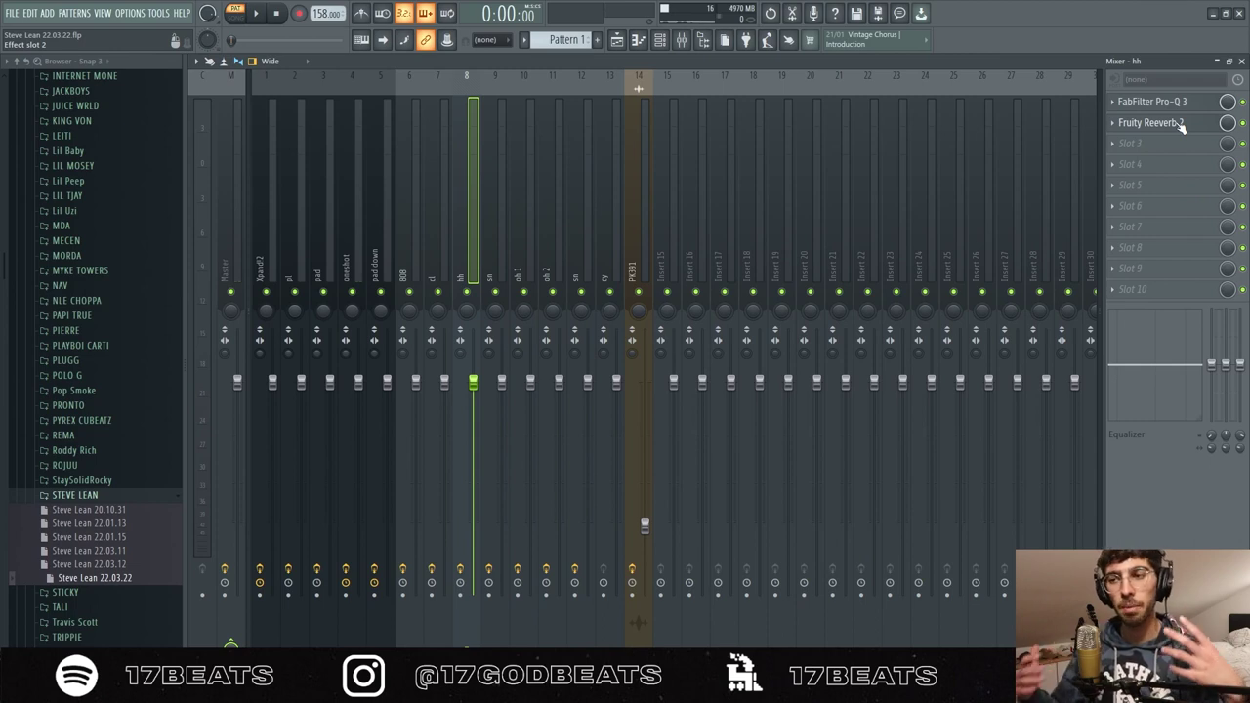
Examine the master track's high-shelf equalizer boost and its Fruity soft clipper.
key(Left)
key(Left)
key(Left)
key(Left)
key(Left)
key(Left)
key(Left)
click(240, 243)
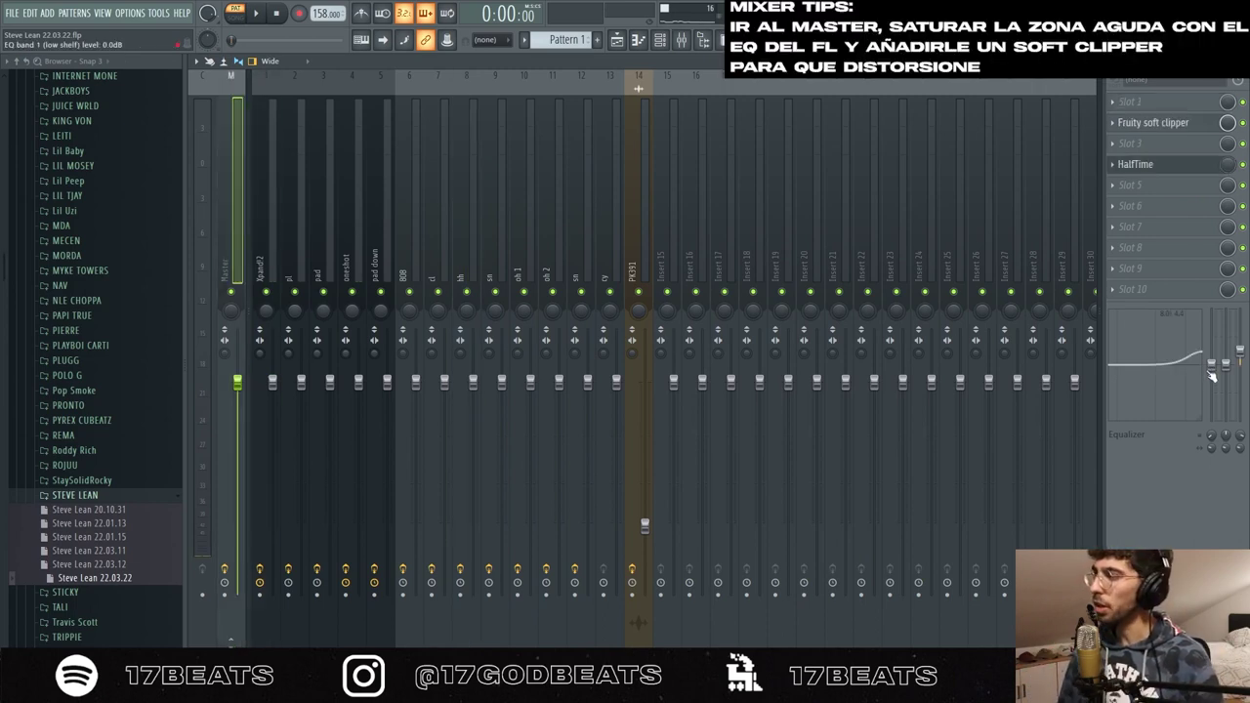
click(1161, 128)
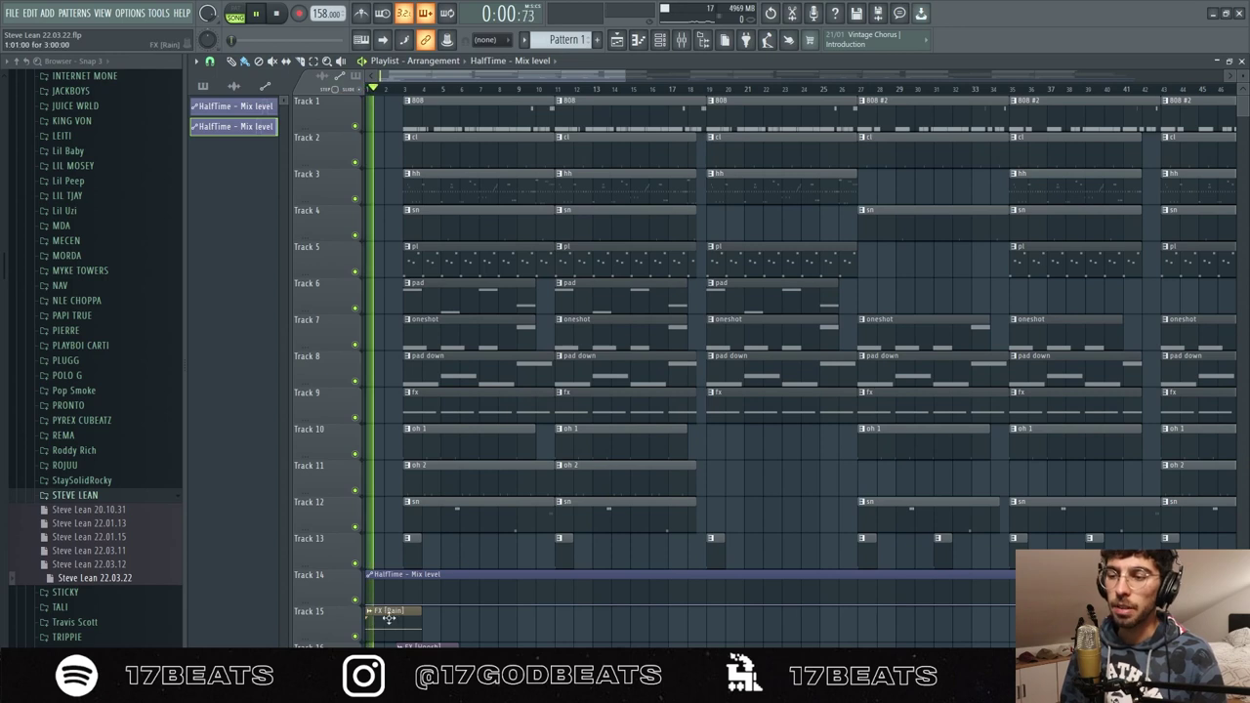
Play the song's intro in the playlist and examine its rain, woosh and vocal clips on tracks 15 to 17.
key(space)
scroll(401, 578, down, 3)
right_click(354, 451)
key(Escape)
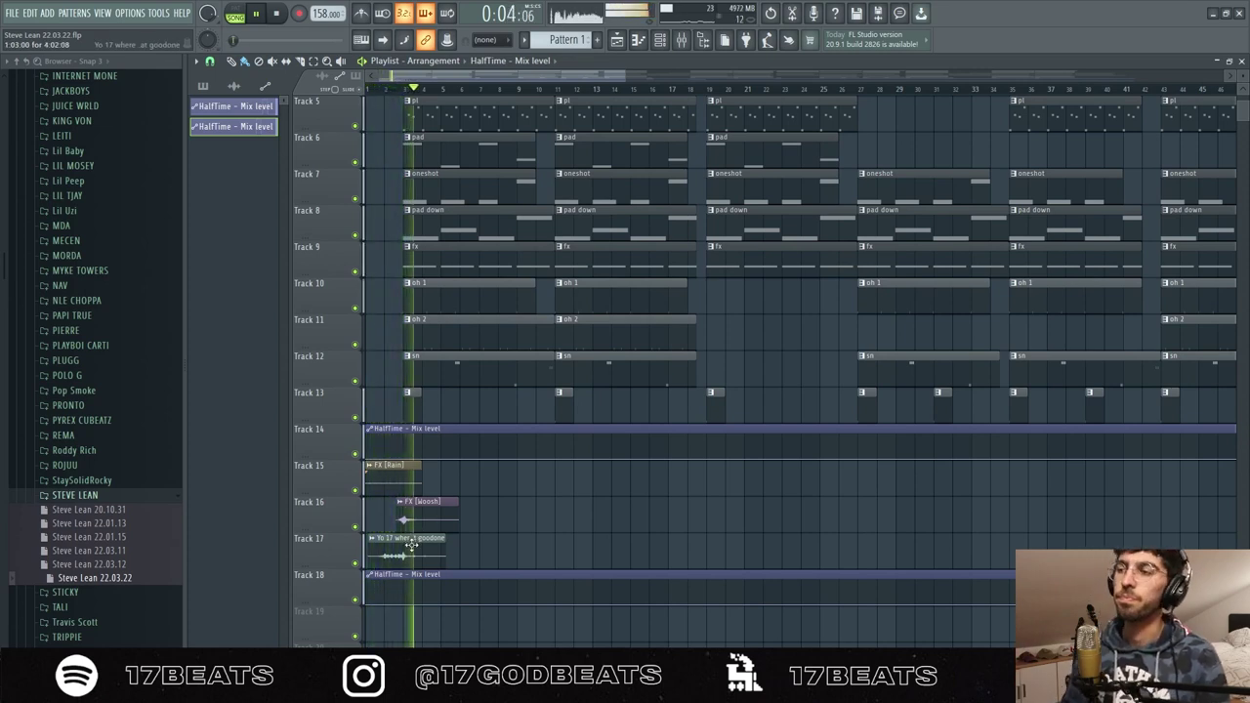
scroll(727, 451, up, 4)
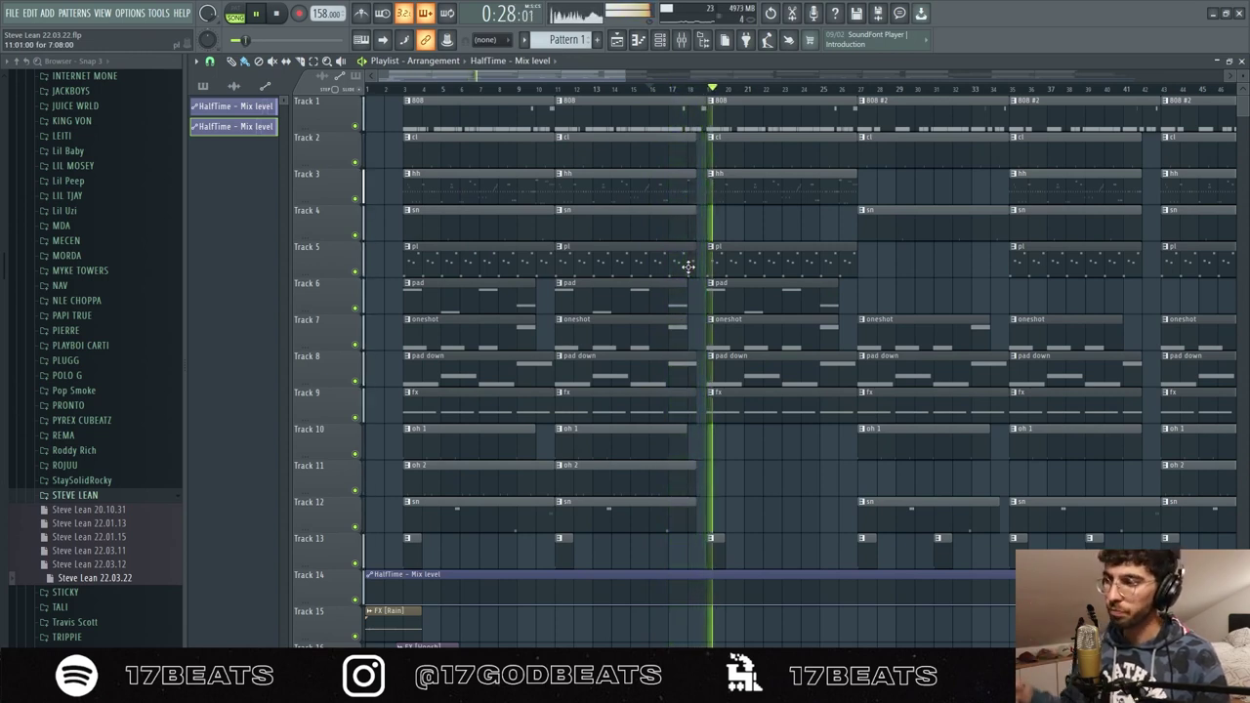
Play the arrangement from bar 19 and examine which layers are removed or added in the following sections.
key(space)
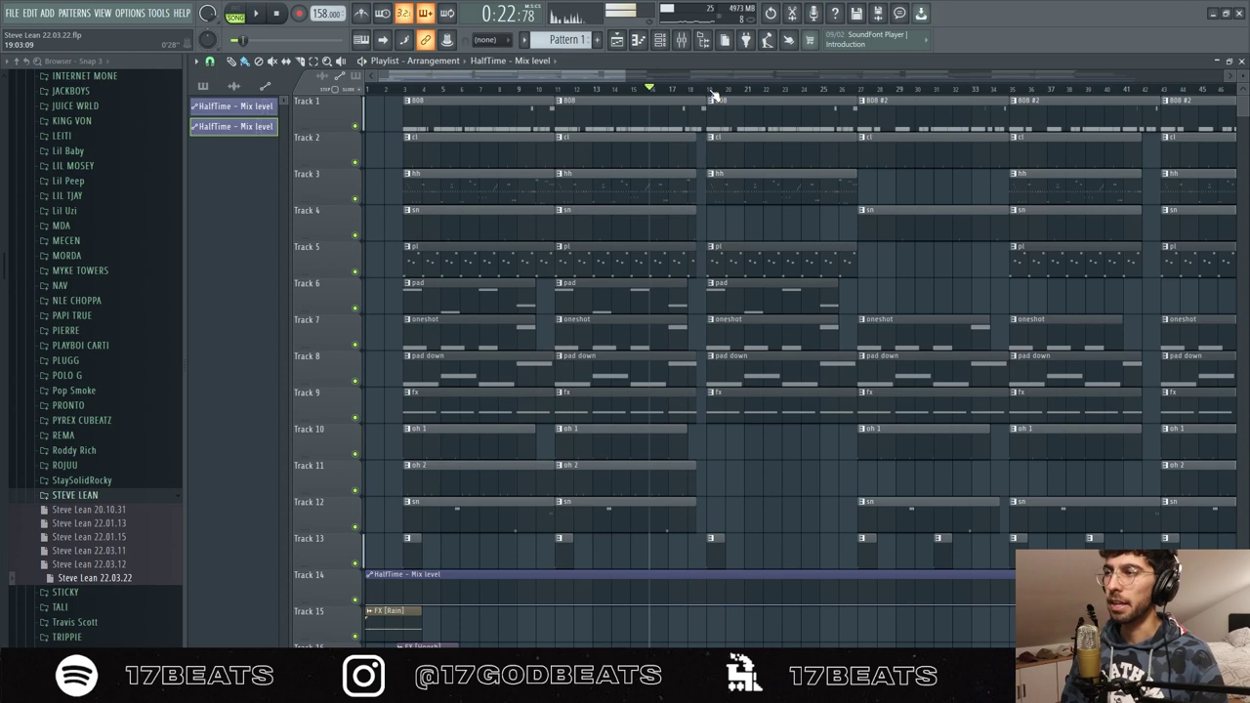
key(space)
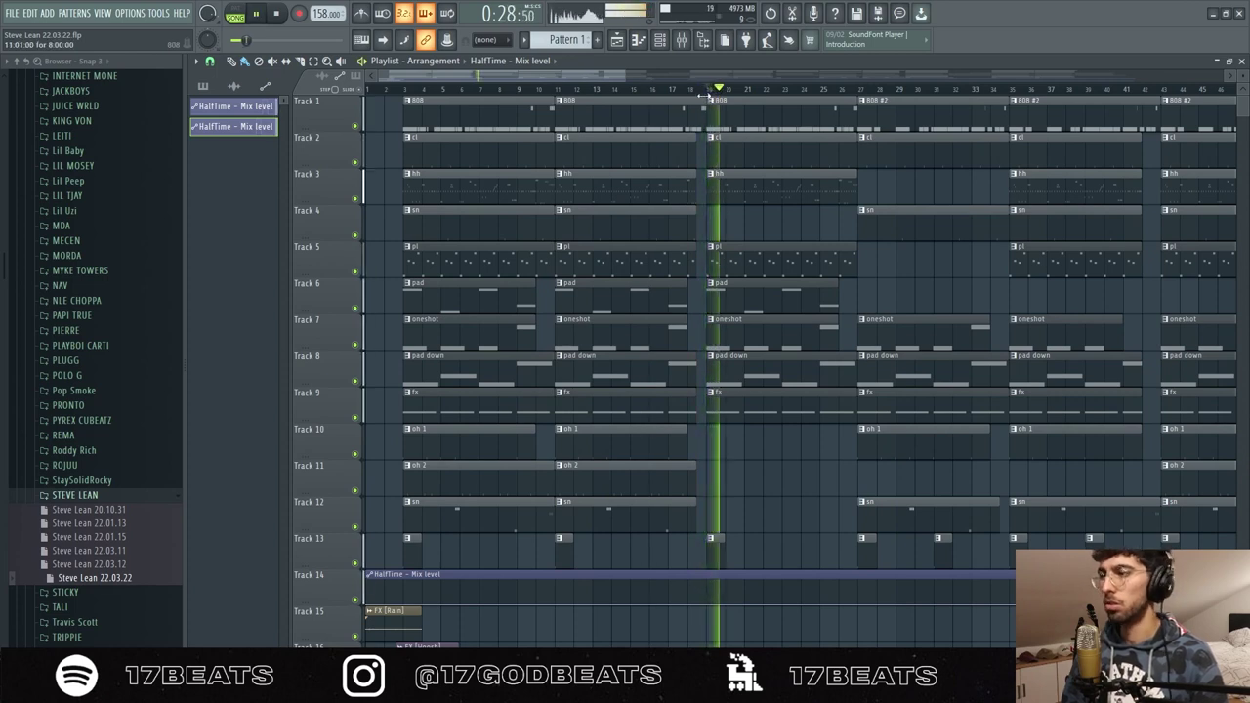
key(space)
key(space)
key(space)
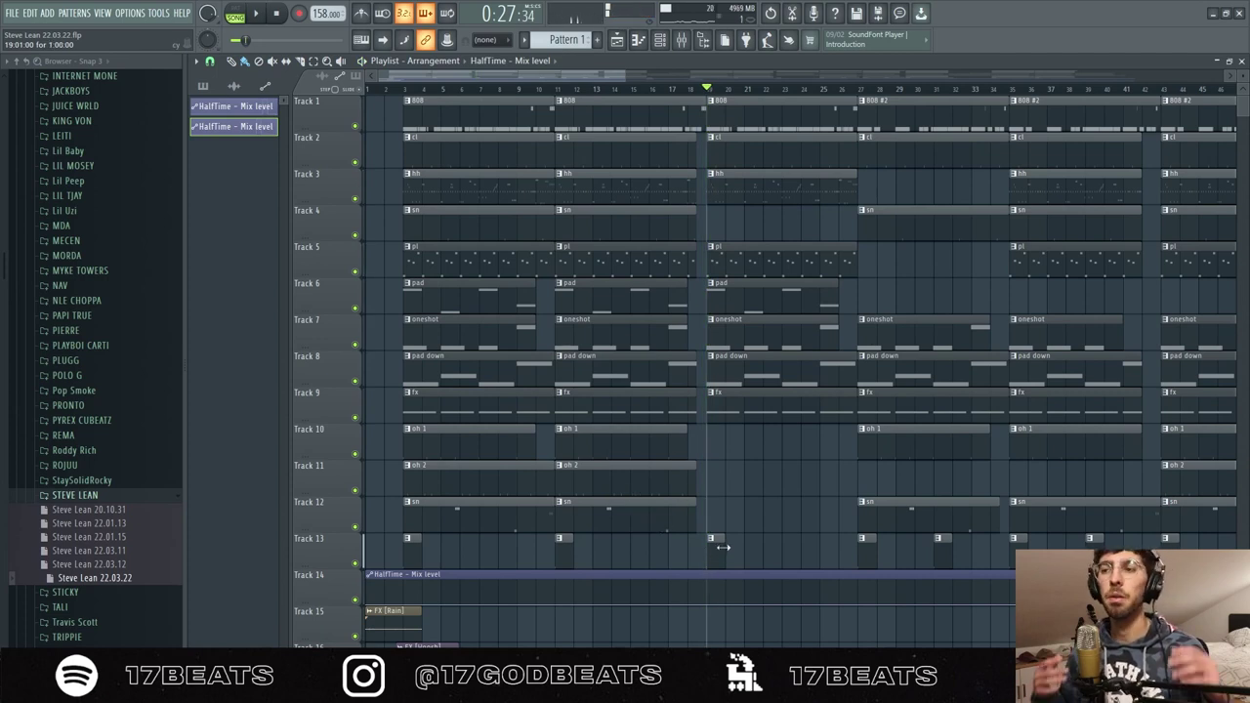
key(space)
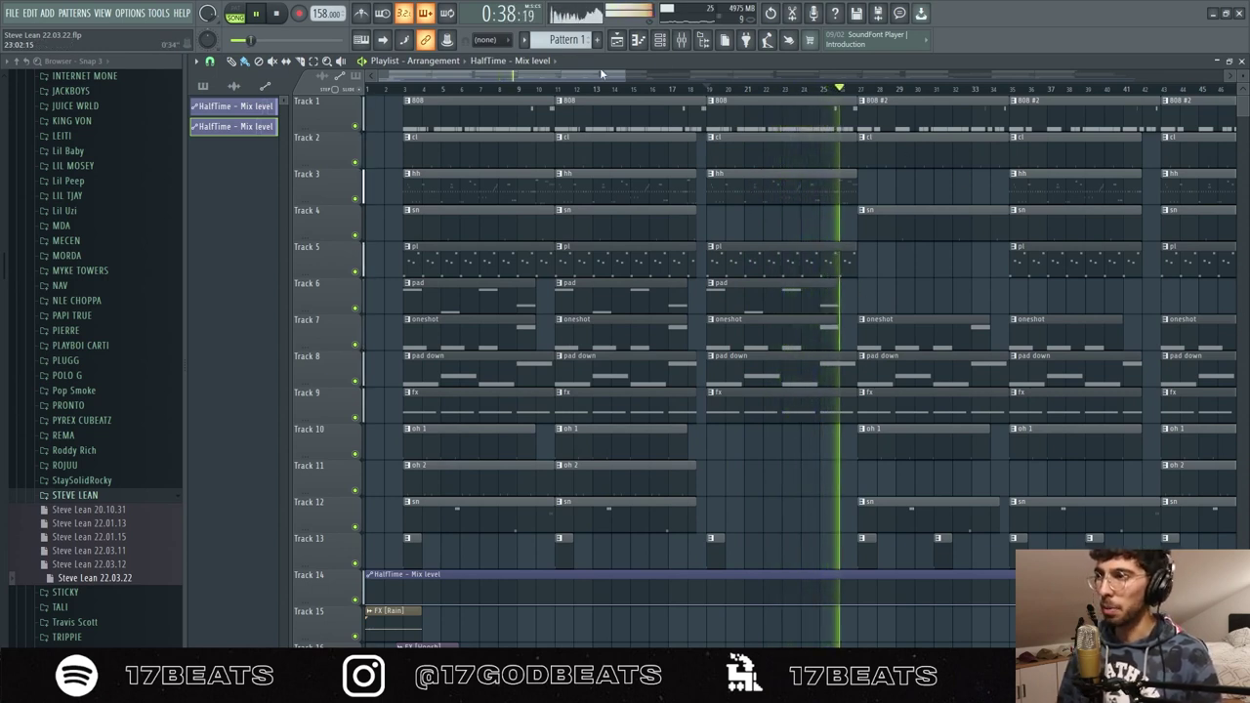
drag(599, 70, 676, 80)
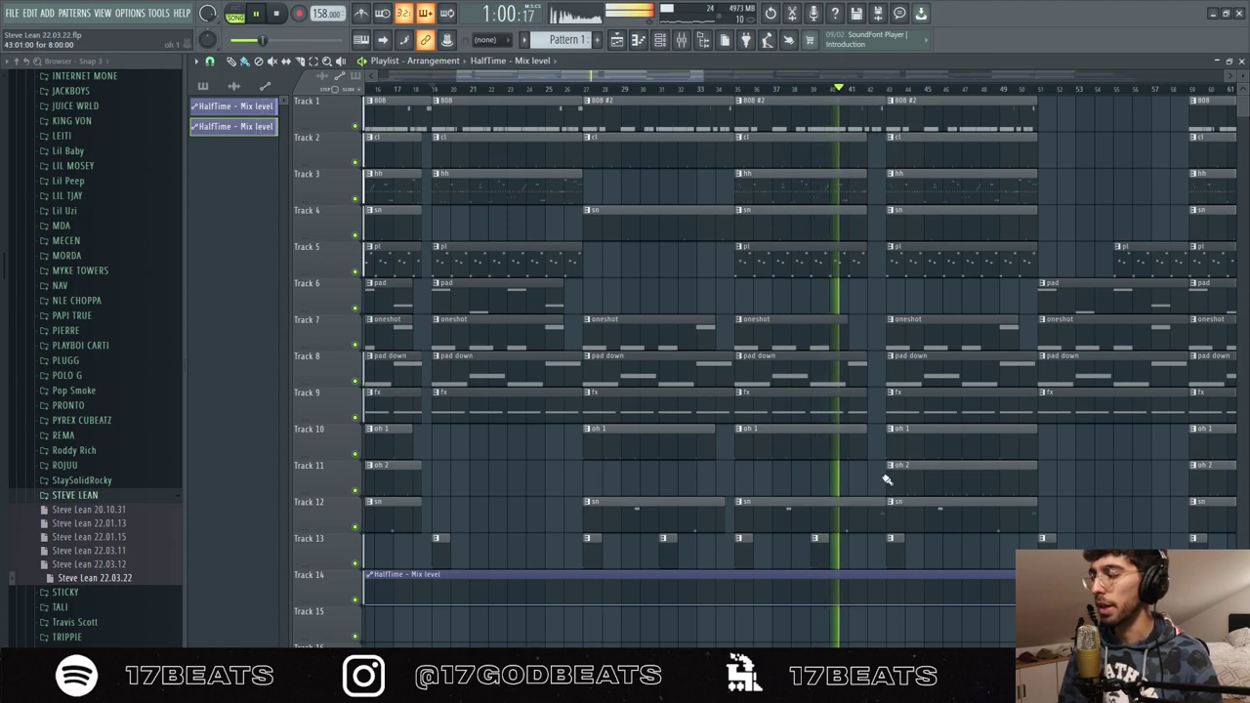
Stop playback and view the notes of the 808 #2 pattern in the piano roll.
key(space)
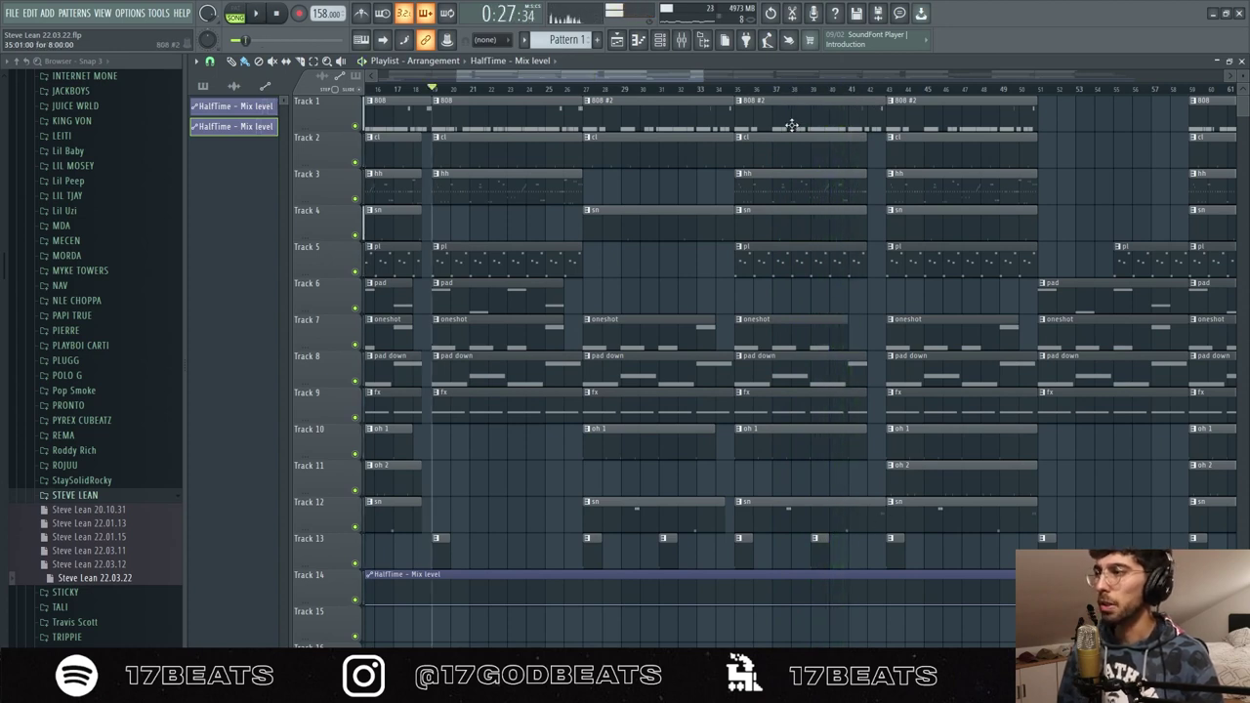
double_click(791, 125)
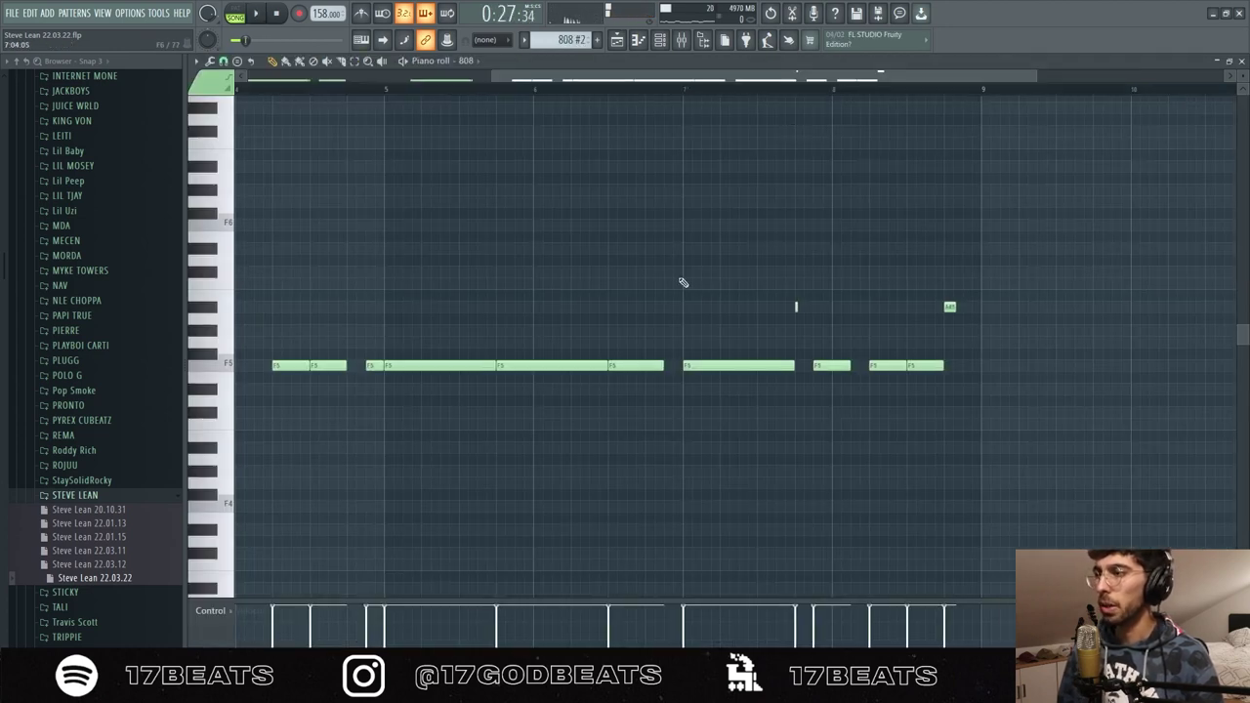
key(Escape)
key(Escape)
Play the arrangement from about bar 21, then from bar 35, to hear the sections with the 808 #2 pattern.
click(493, 96)
key(space)
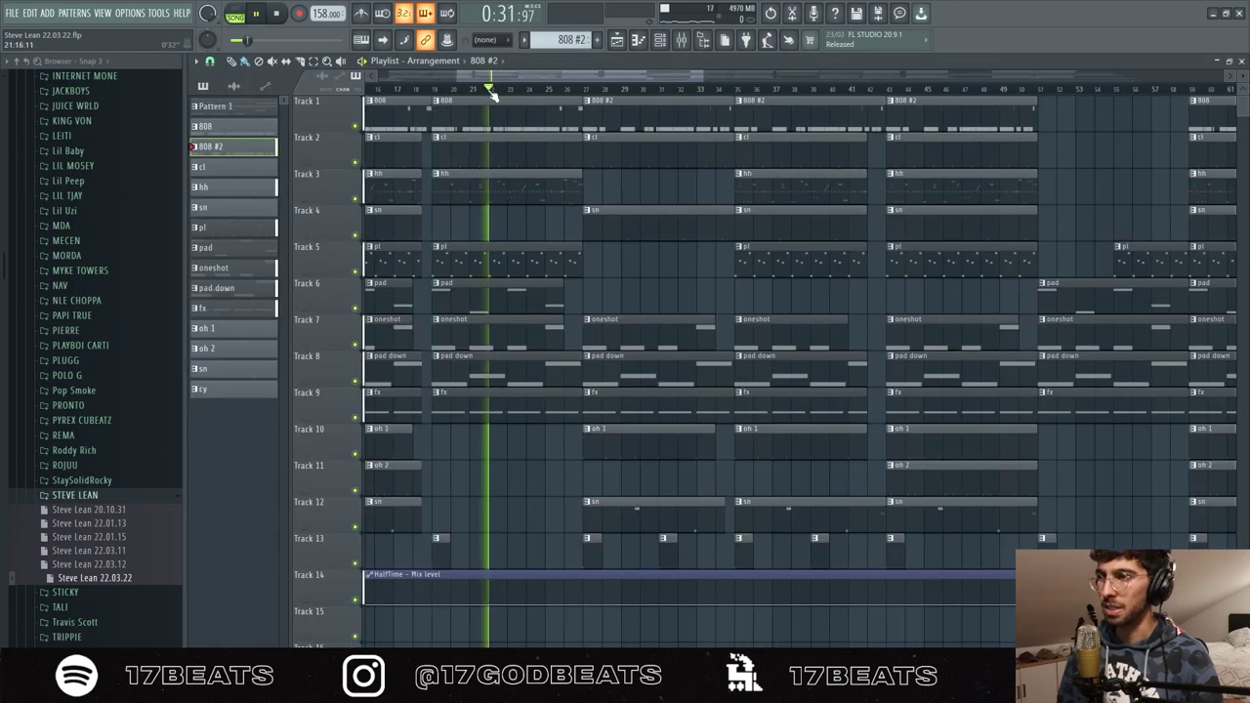
click(739, 94)
key(F7)
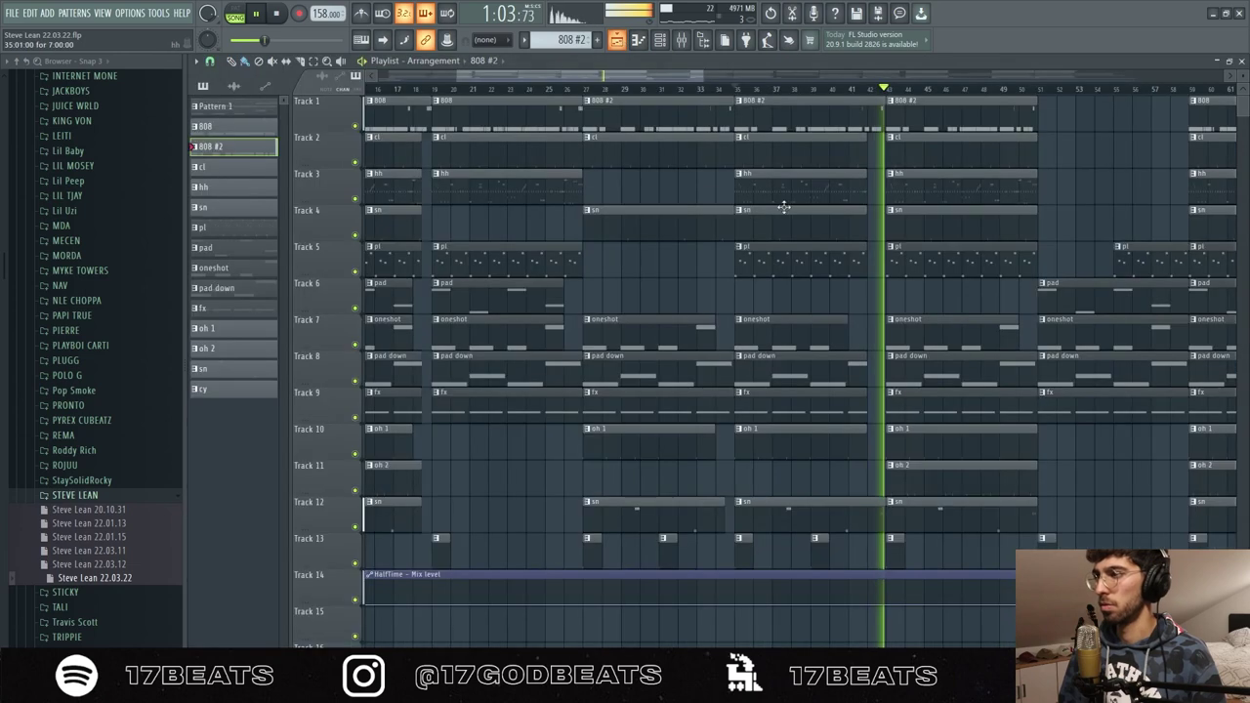
click(617, 41)
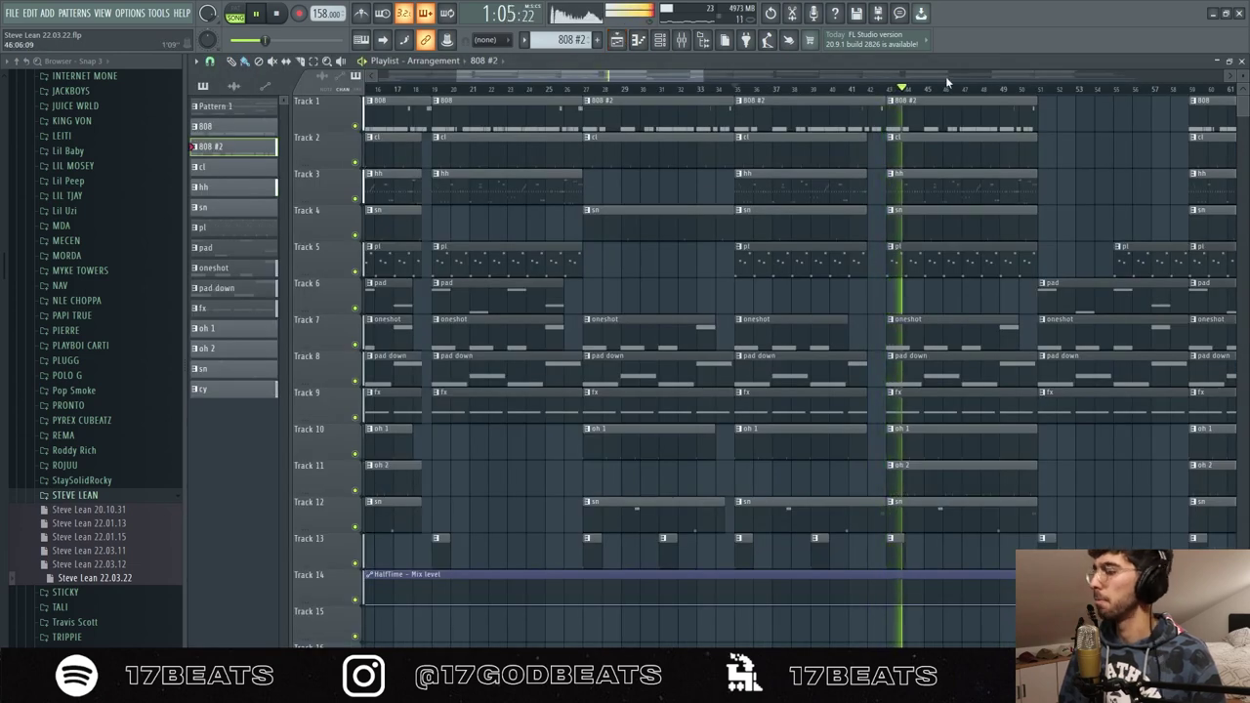
Examine the melodic break starting at bar 51 and its effect clips on tracks 15 and 16 during playback.
drag(716, 74, 859, 107)
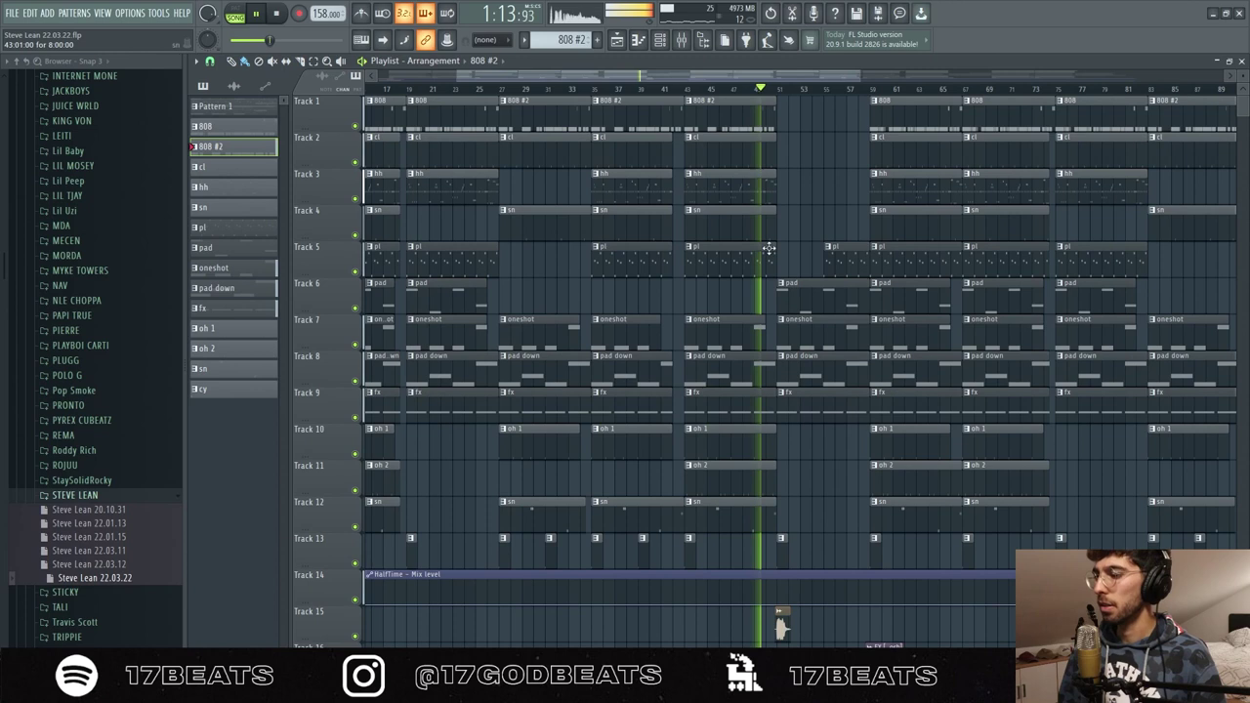
scroll(788, 361, down, 1)
scroll(817, 474, up, 1)
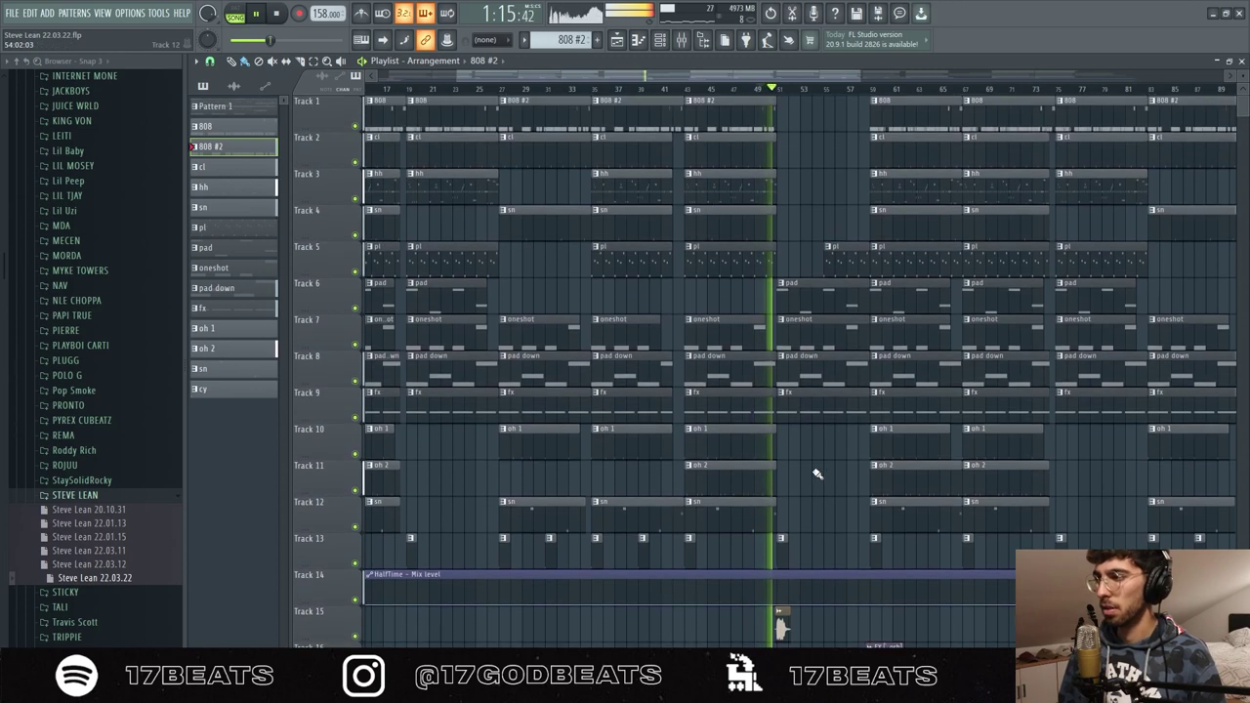
scroll(830, 566, down, 2)
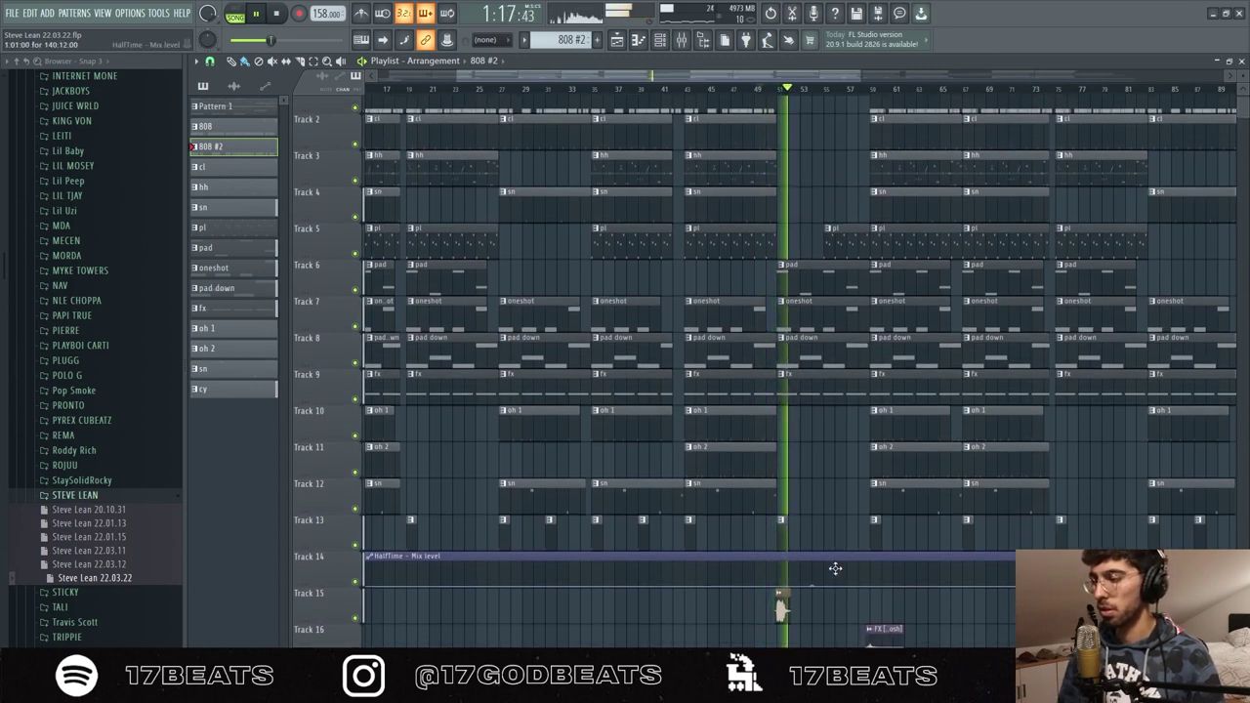
scroll(863, 574, down, 2)
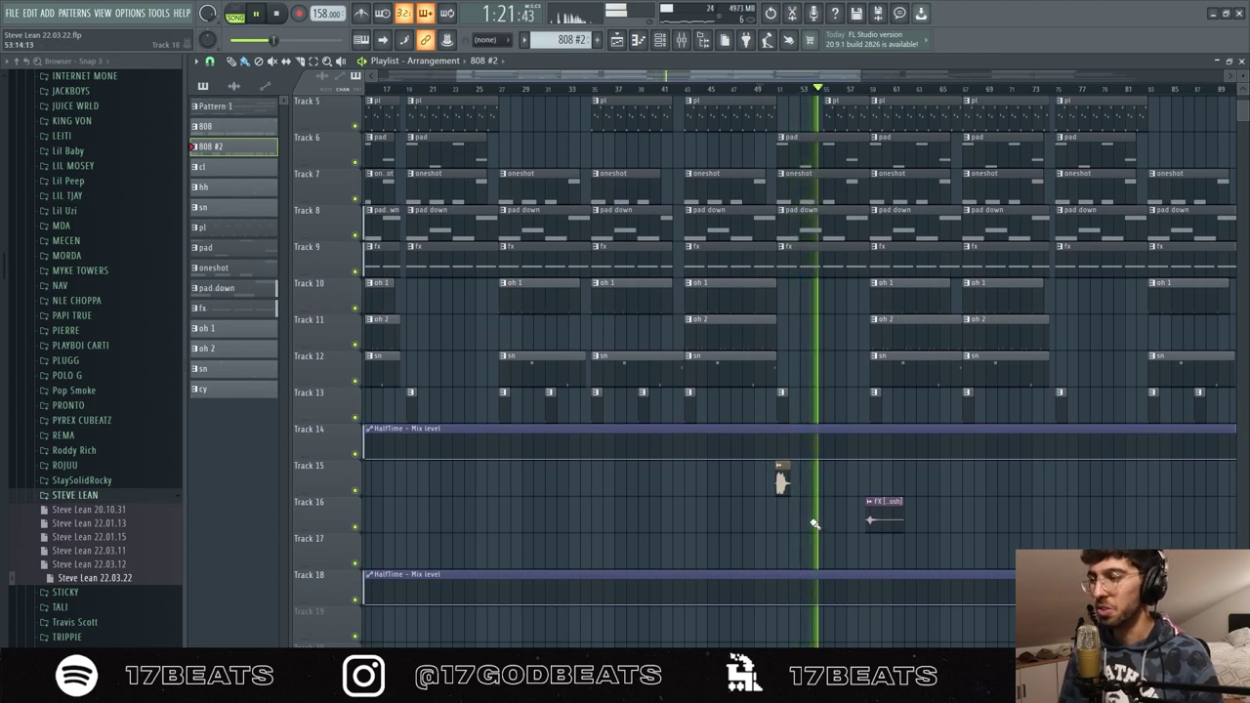
scroll(846, 502, up, 3)
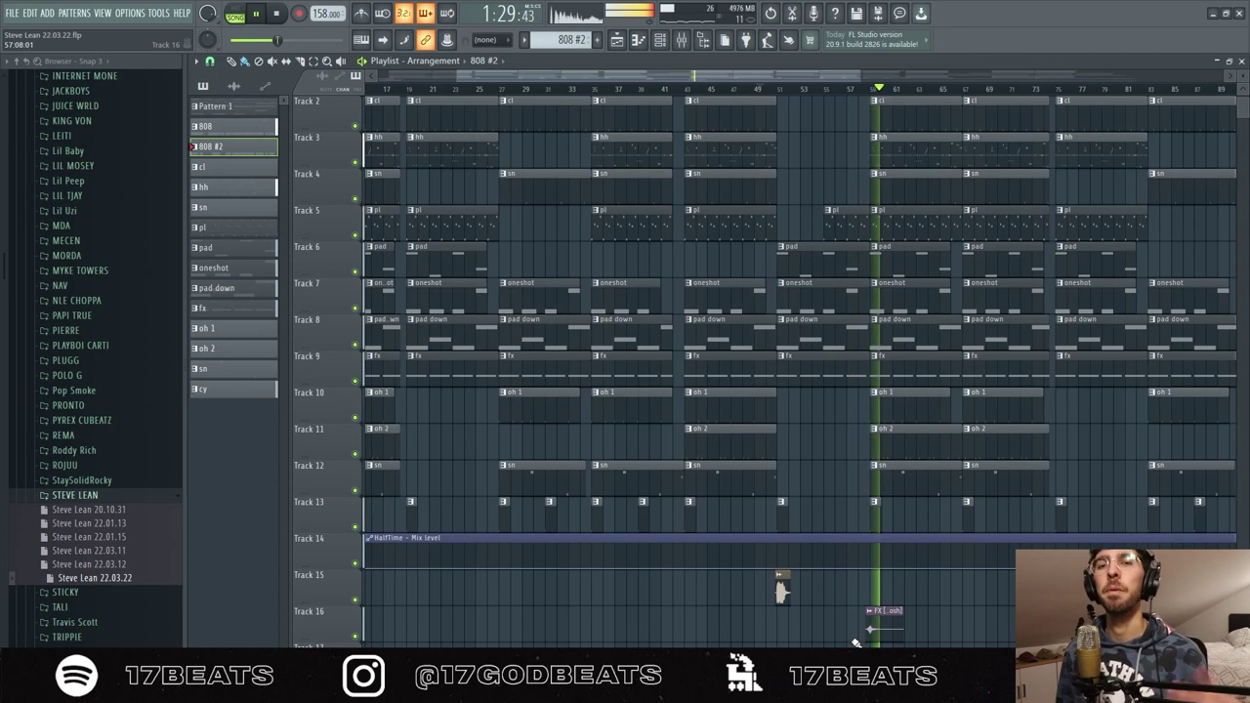
scroll(1035, 108, up, 1)
Play the second half of the arrangement from about bar 74, skipping ahead to the half-time transition and the outro.
click(1057, 89)
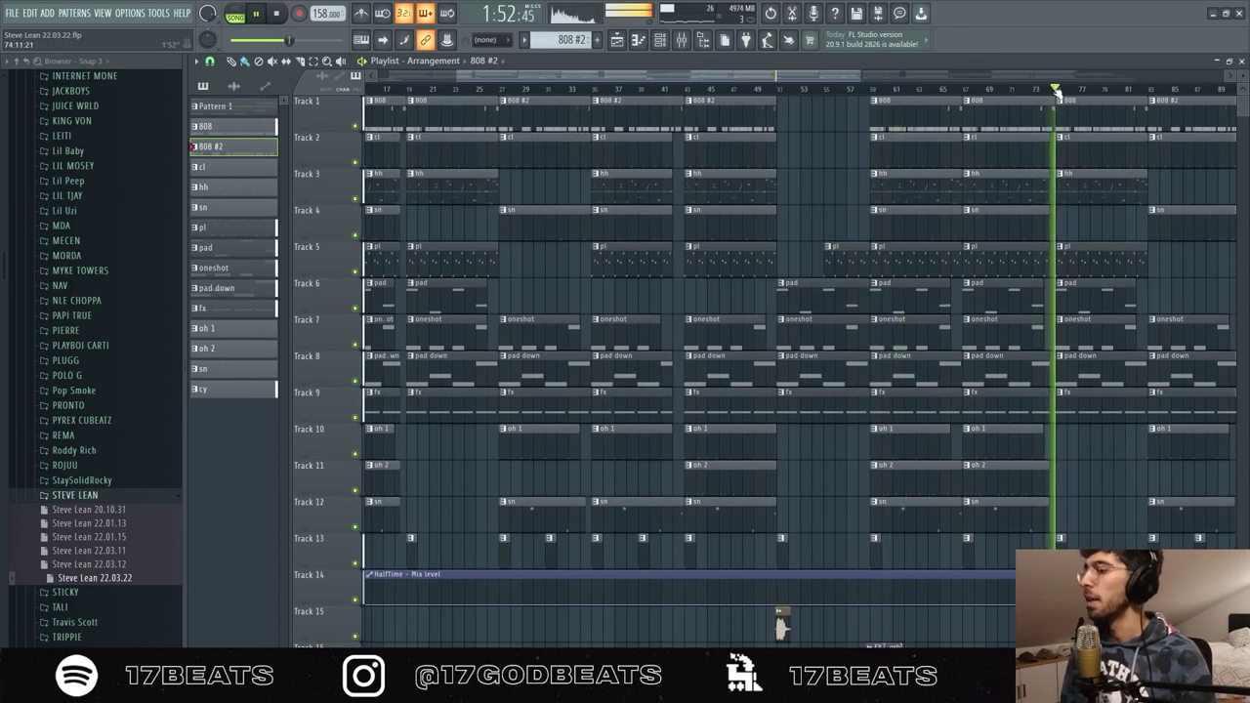
drag(849, 76, 974, 152)
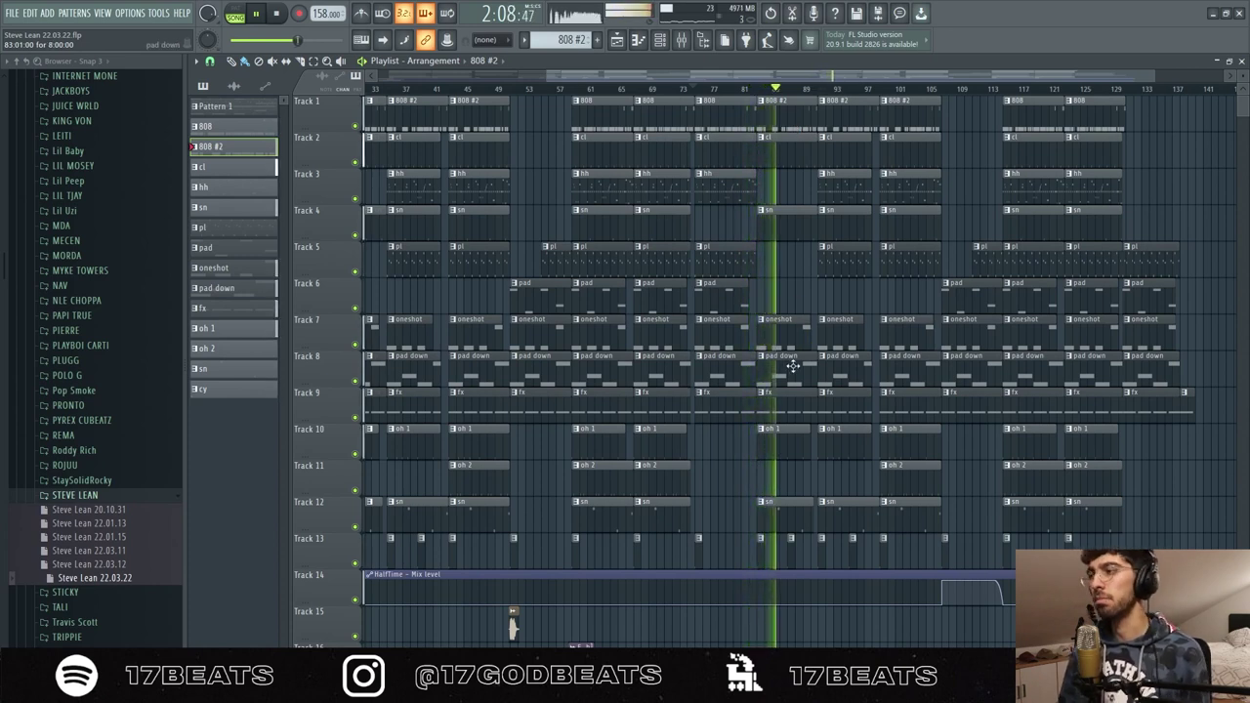
click(923, 90)
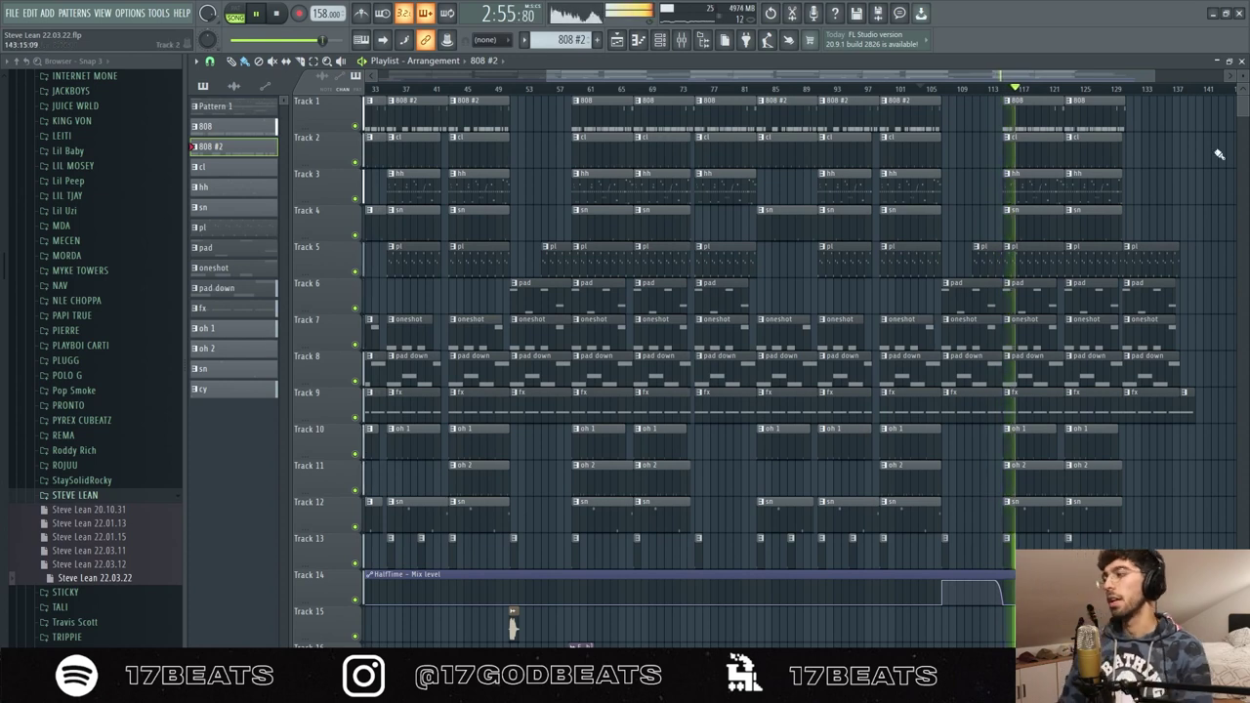
click(1123, 89)
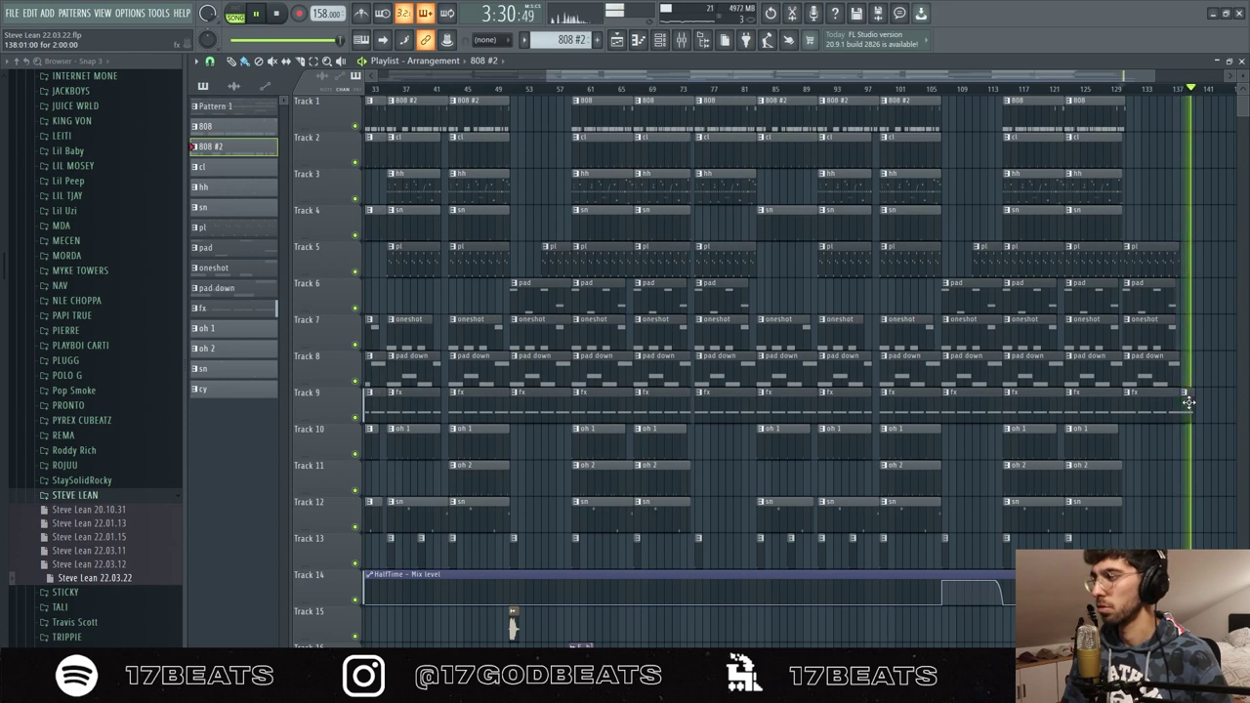
Stop playback and save the project.
click(291, 14)
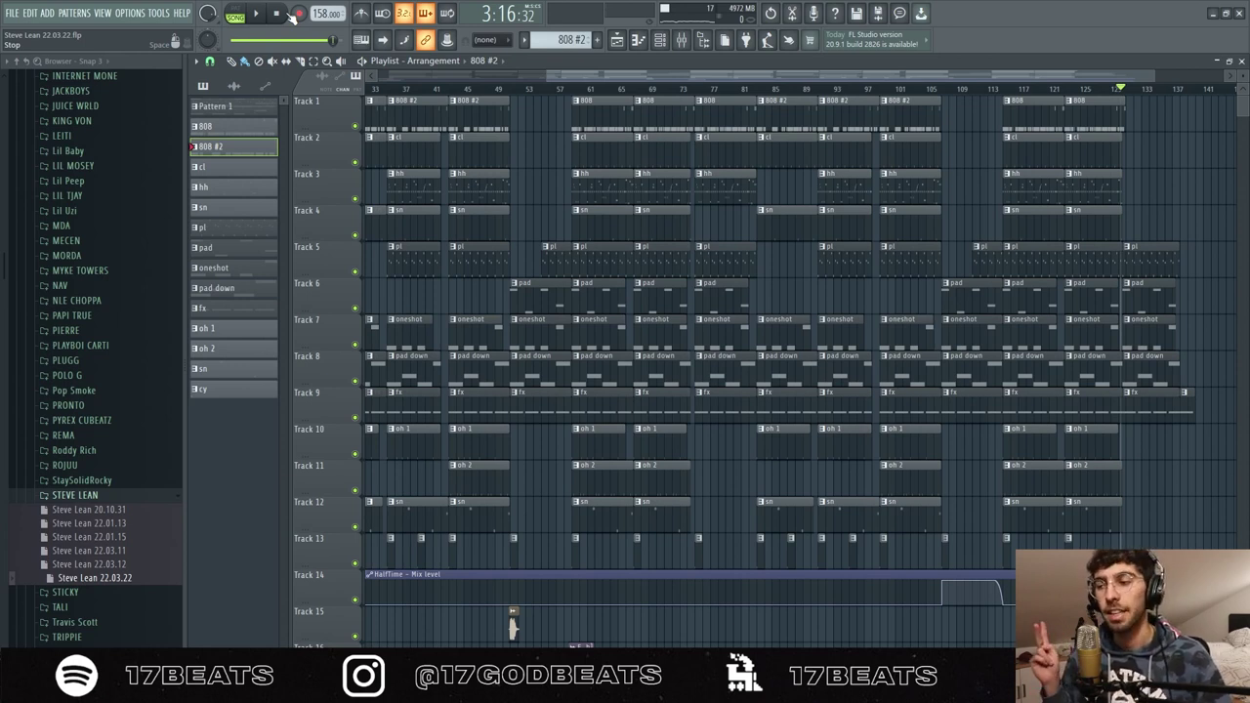
key(ctrl+s)
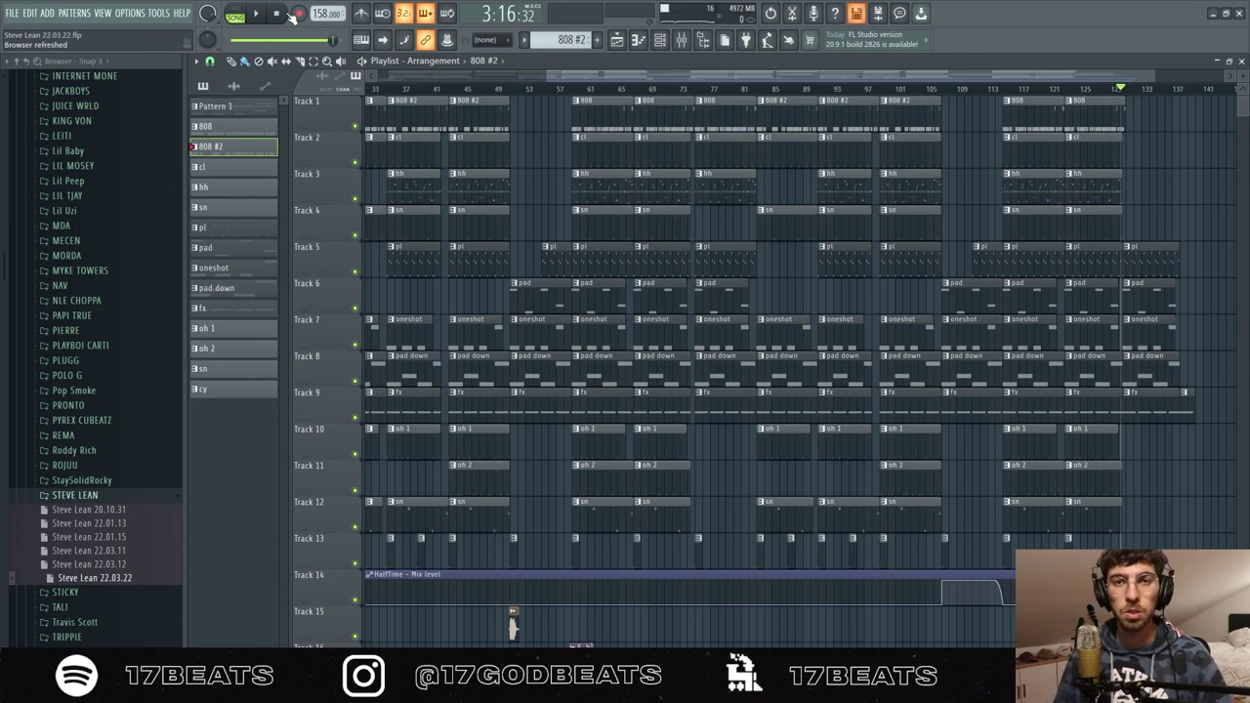